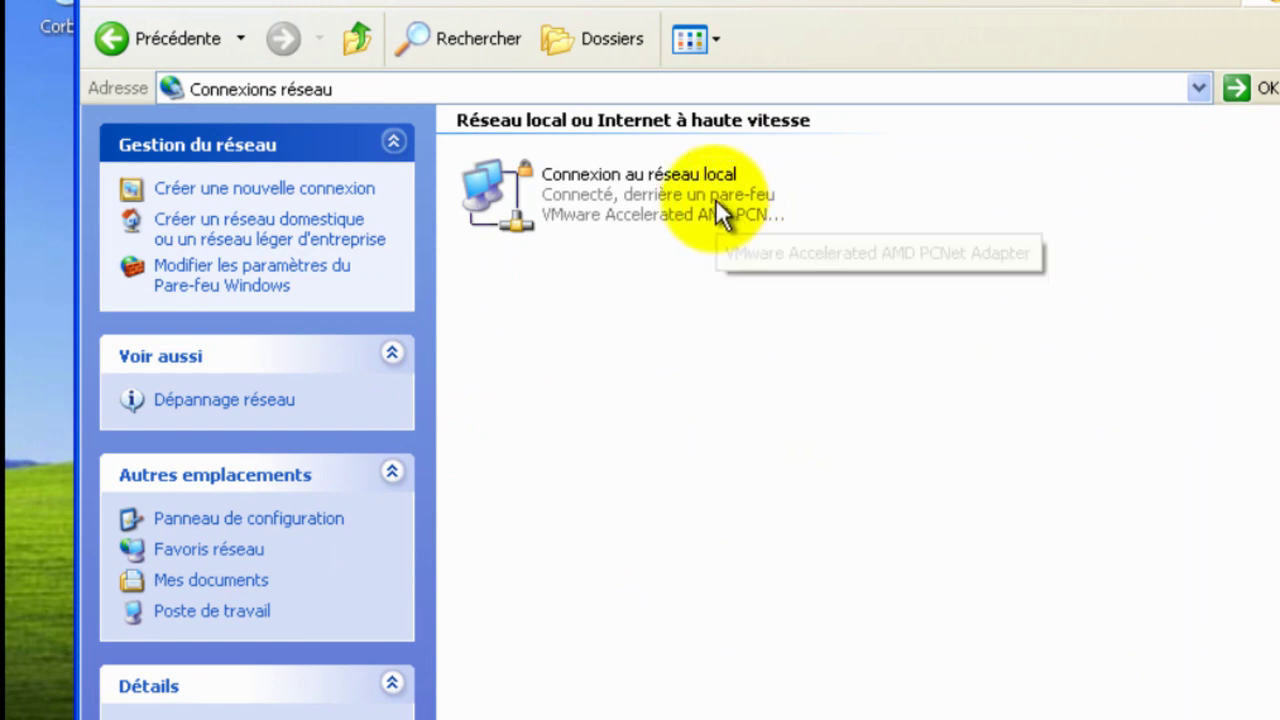
# Step: Open the Local Area Connection's TCP/IP properties and switch to a fixed IP address
pyautogui.click(715, 198)
pyautogui.rightClick(715, 198)
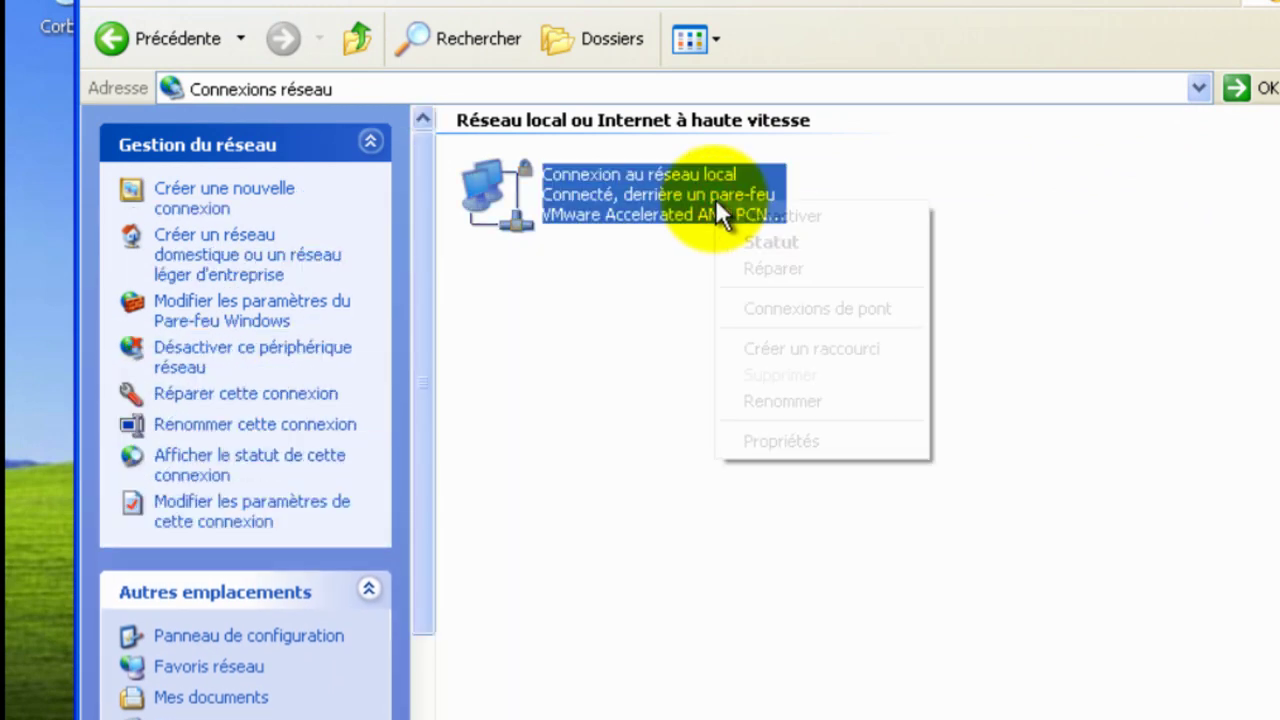
pyautogui.click(809, 441)
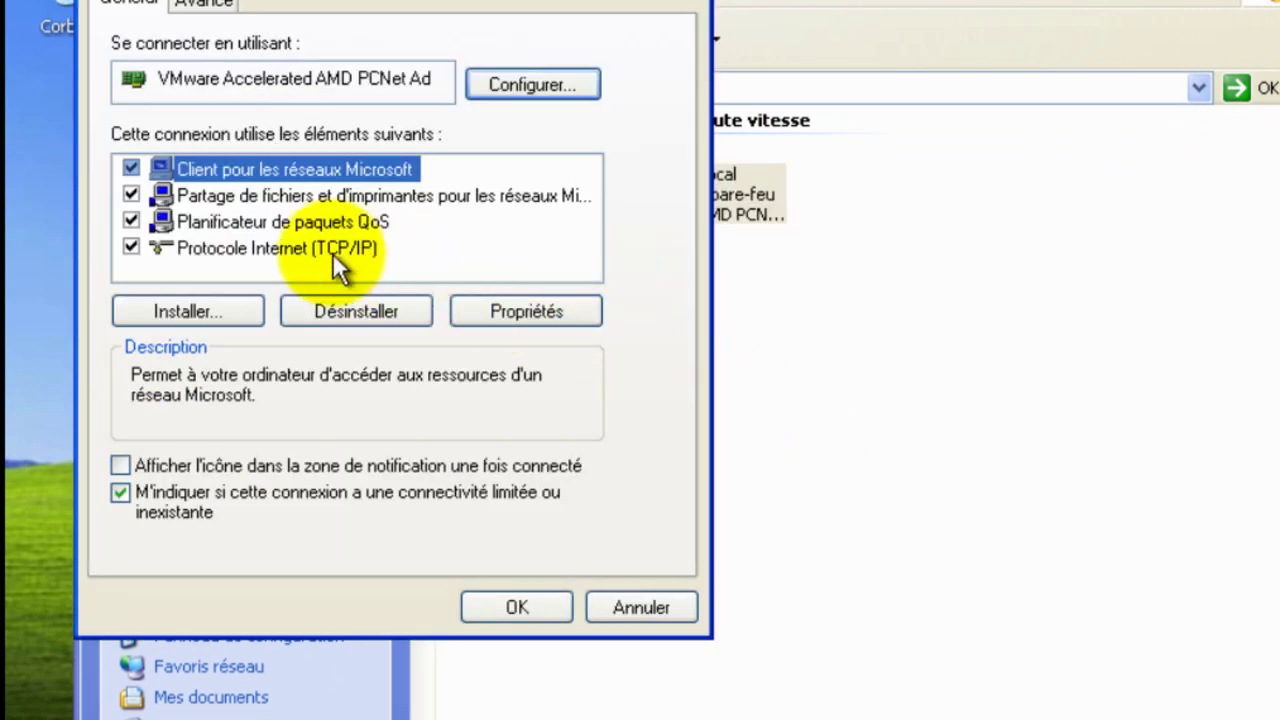
pyautogui.click(330, 249)
pyautogui.click(504, 304)
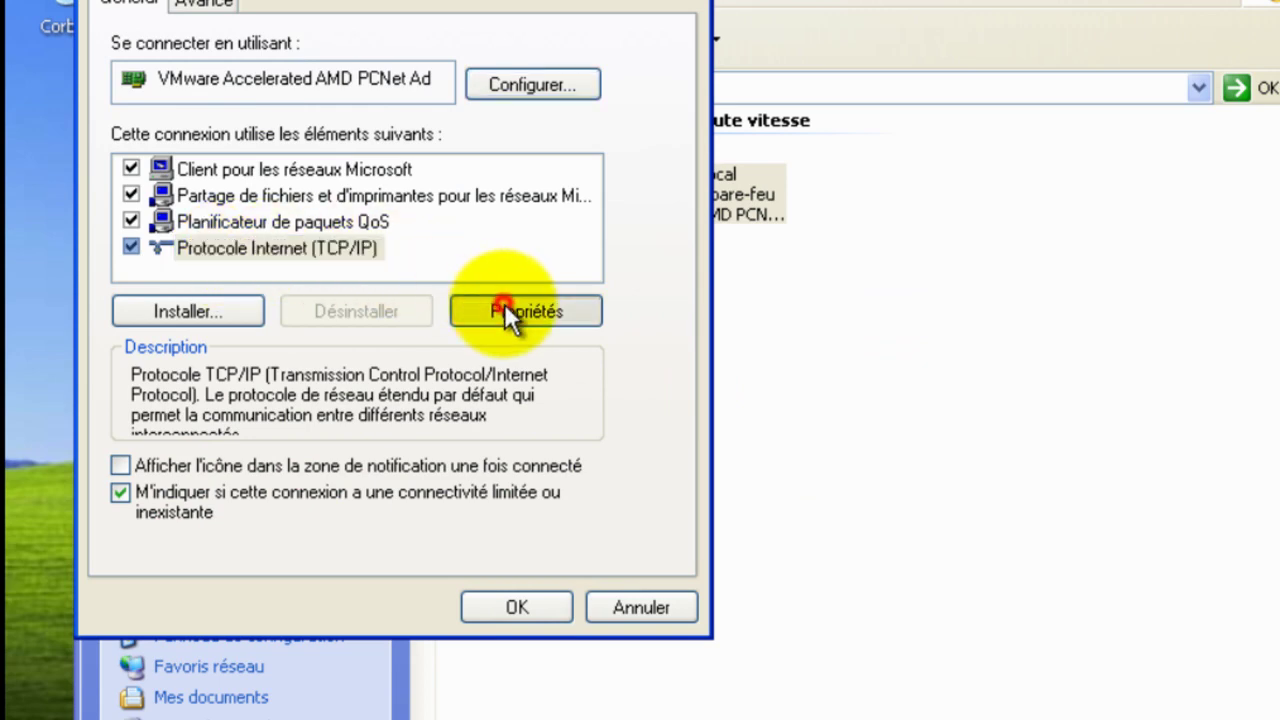
pyautogui.click(314, 282)
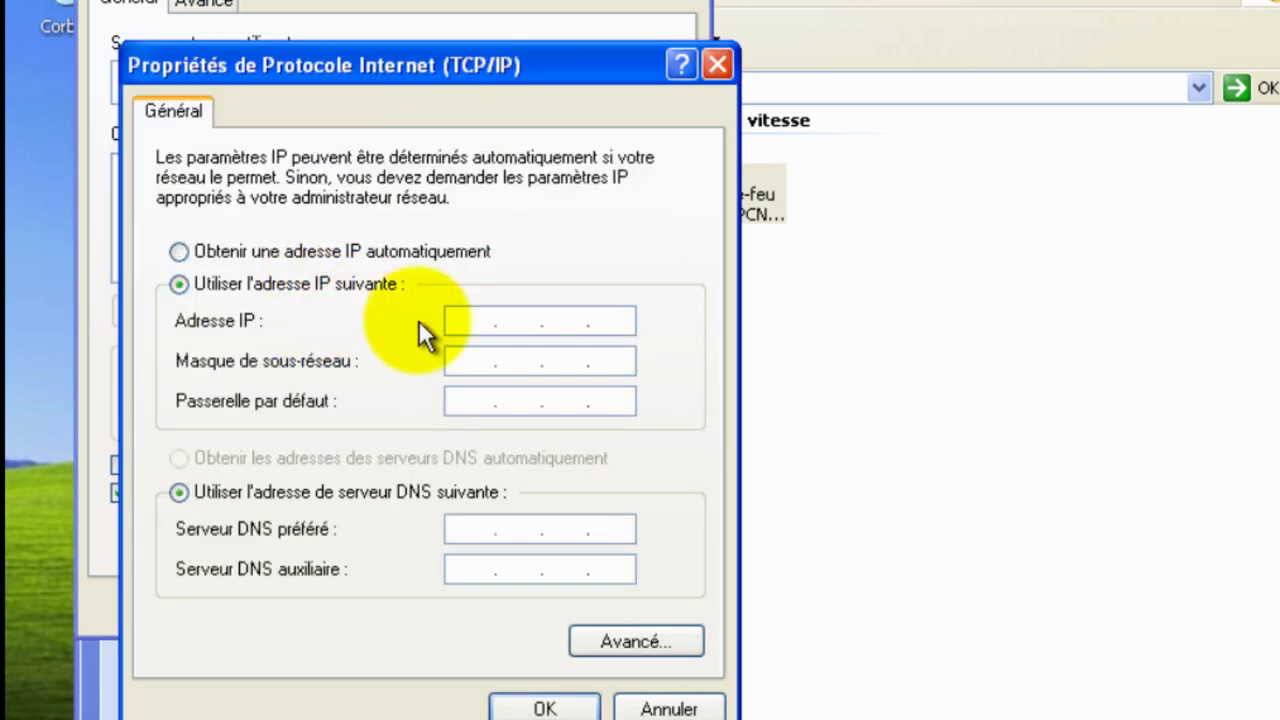
# Step: Enter IP 192.168.0.2, mask 255.255.255.0, gateway 192.168.0.254, DNS 192.168.0.1 and apply
pyautogui.click(466, 320)
pyautogui.moveTo(431, 82); pyautogui.dragTo(1127, 159)
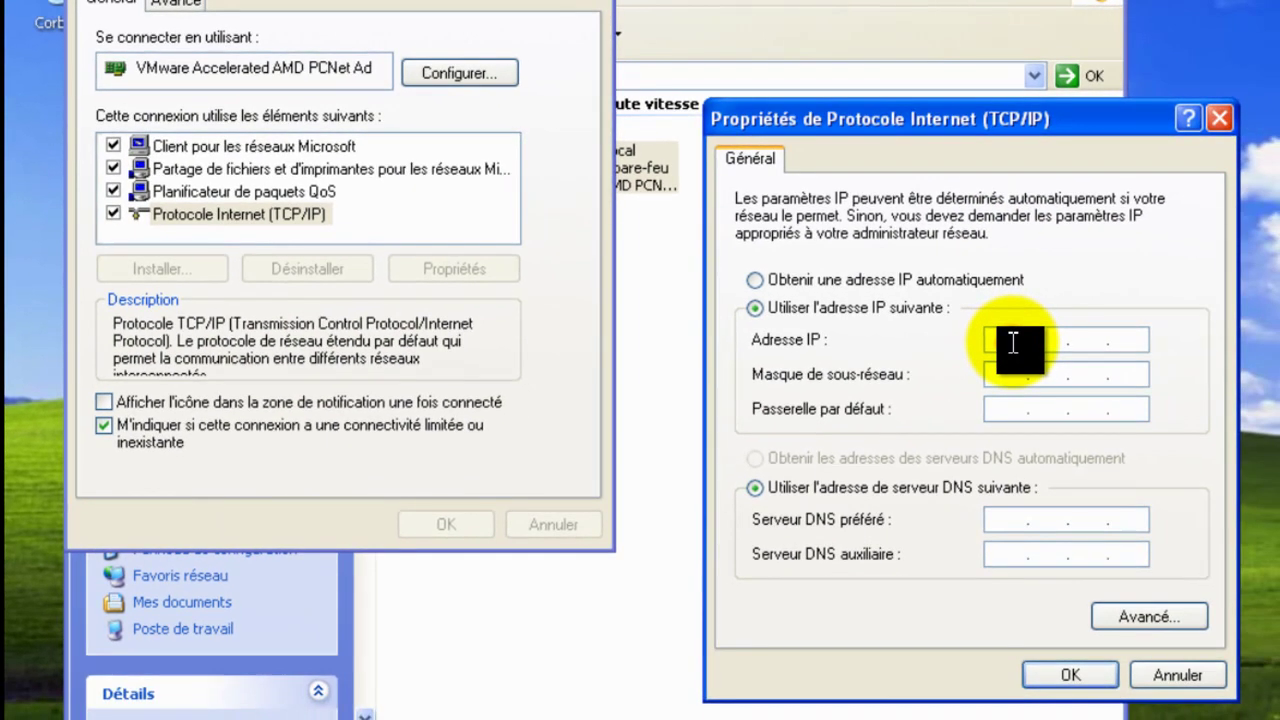
pyautogui.click(1013, 343)
pyautogui.write('192.1')
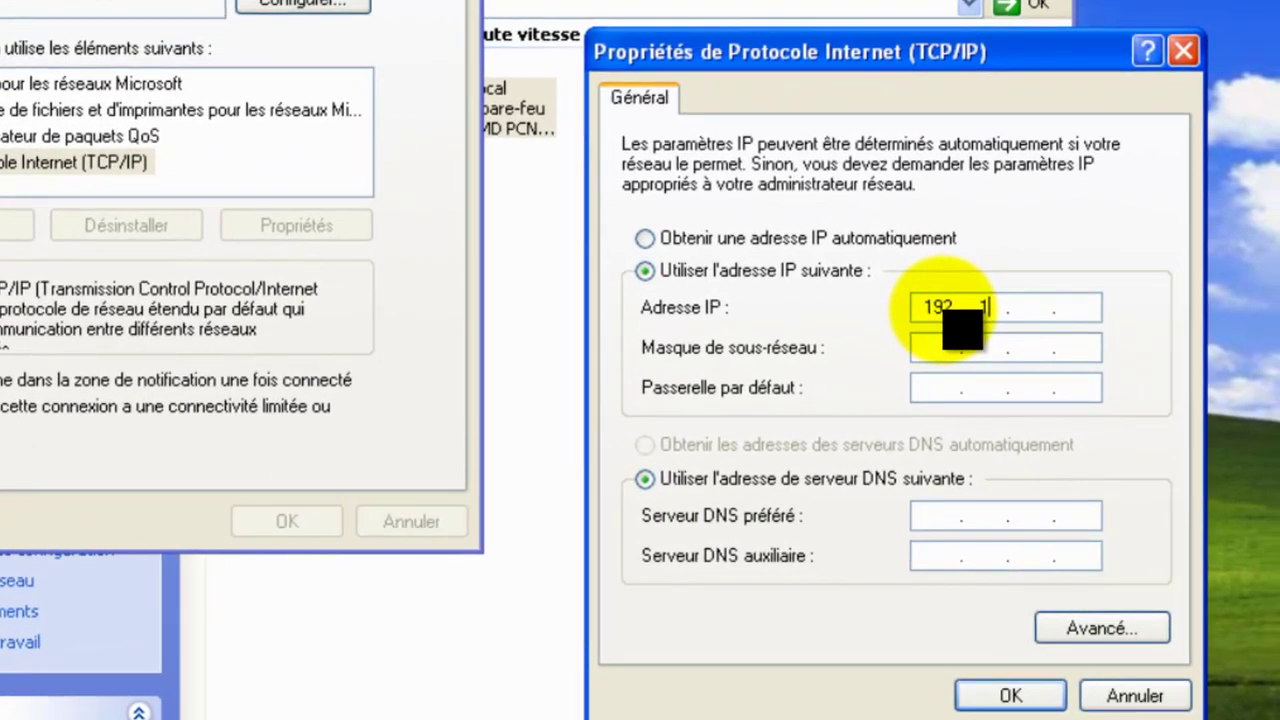
pyautogui.write('68')
pyautogui.press('Tab')
pyautogui.press('Tab')
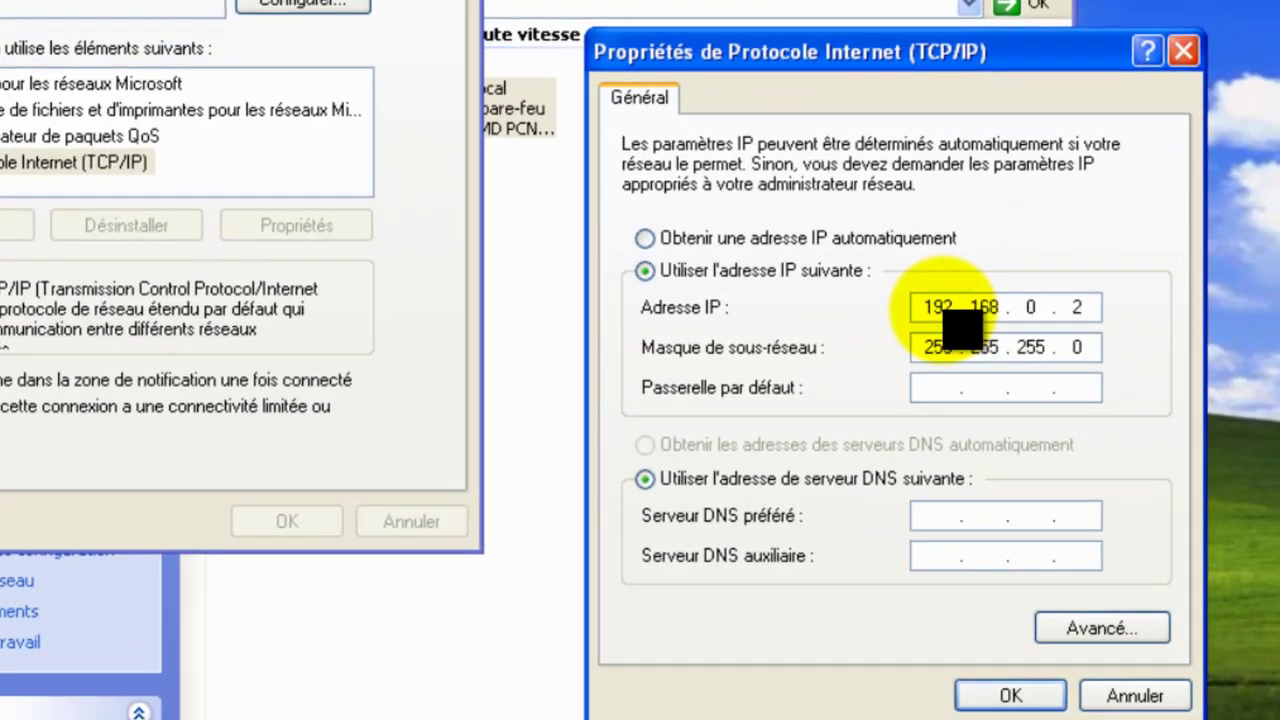
pyautogui.write('192.168.0.254')
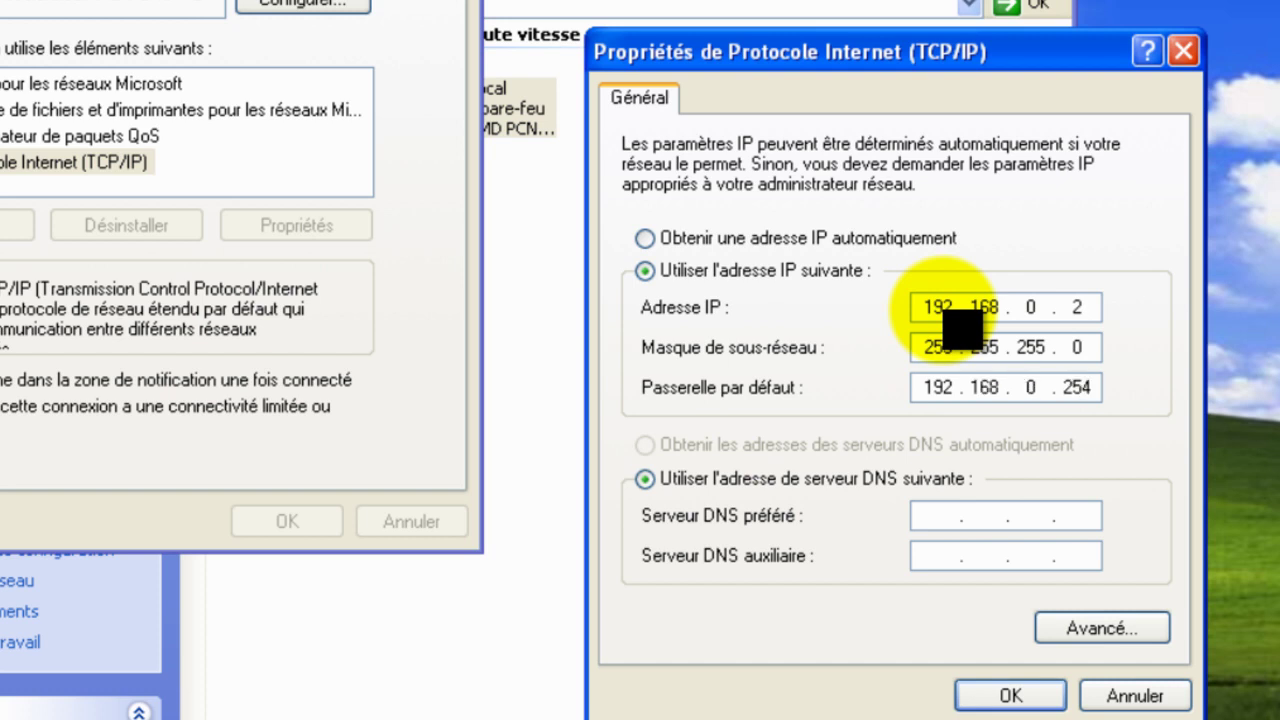
pyautogui.press('Tab')
pyautogui.press('Tab')
pyautogui.write('192 . 168 . . 1')
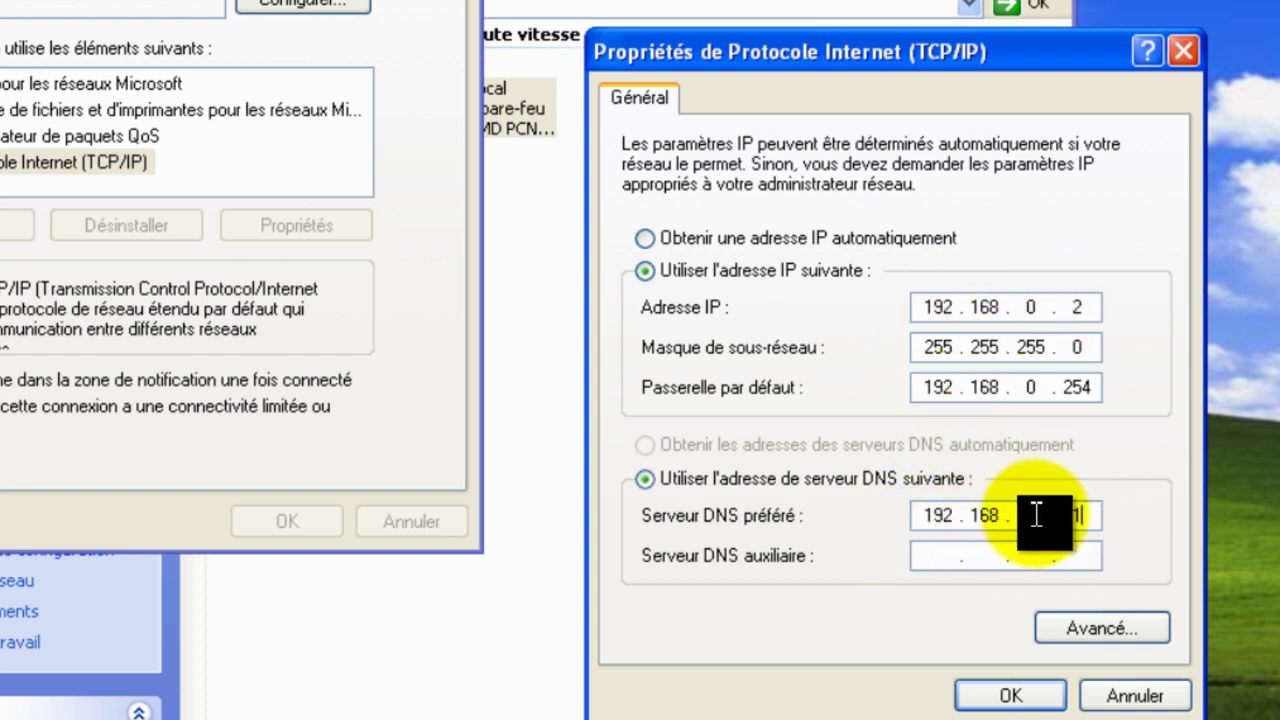
pyautogui.press('BackSpace')
pyautogui.write('1')
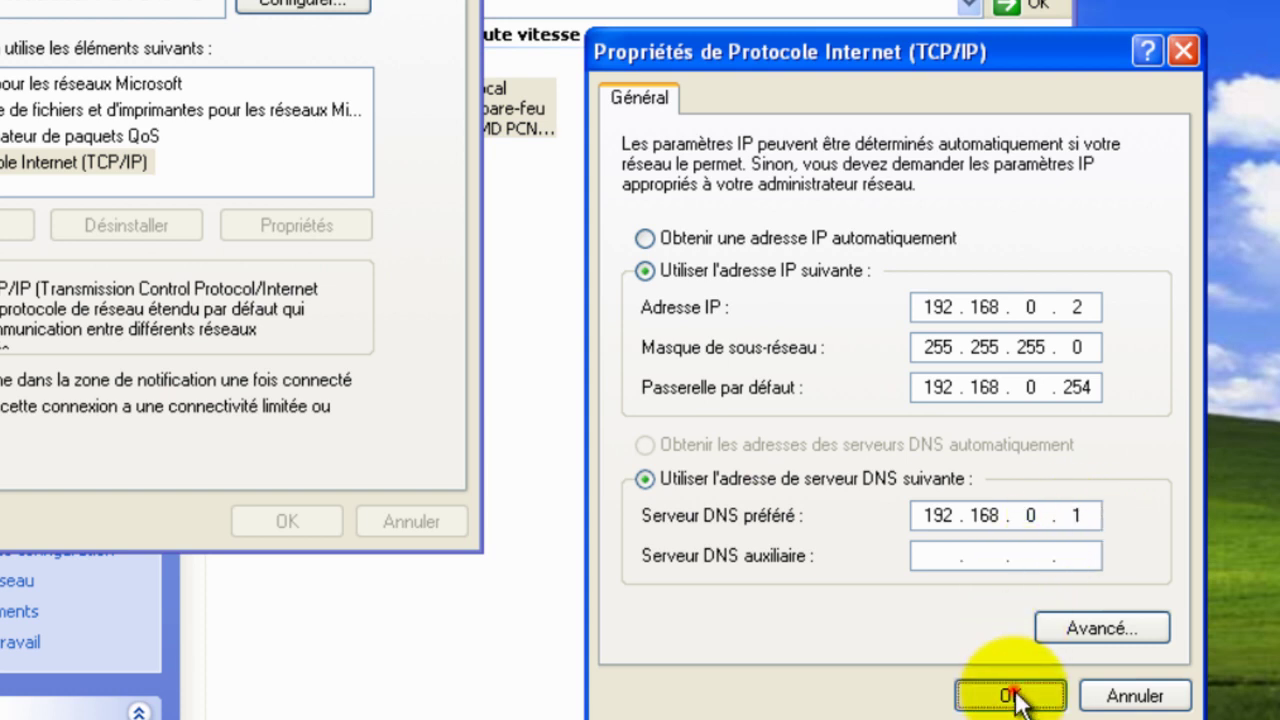
pyautogui.click(1012, 695)
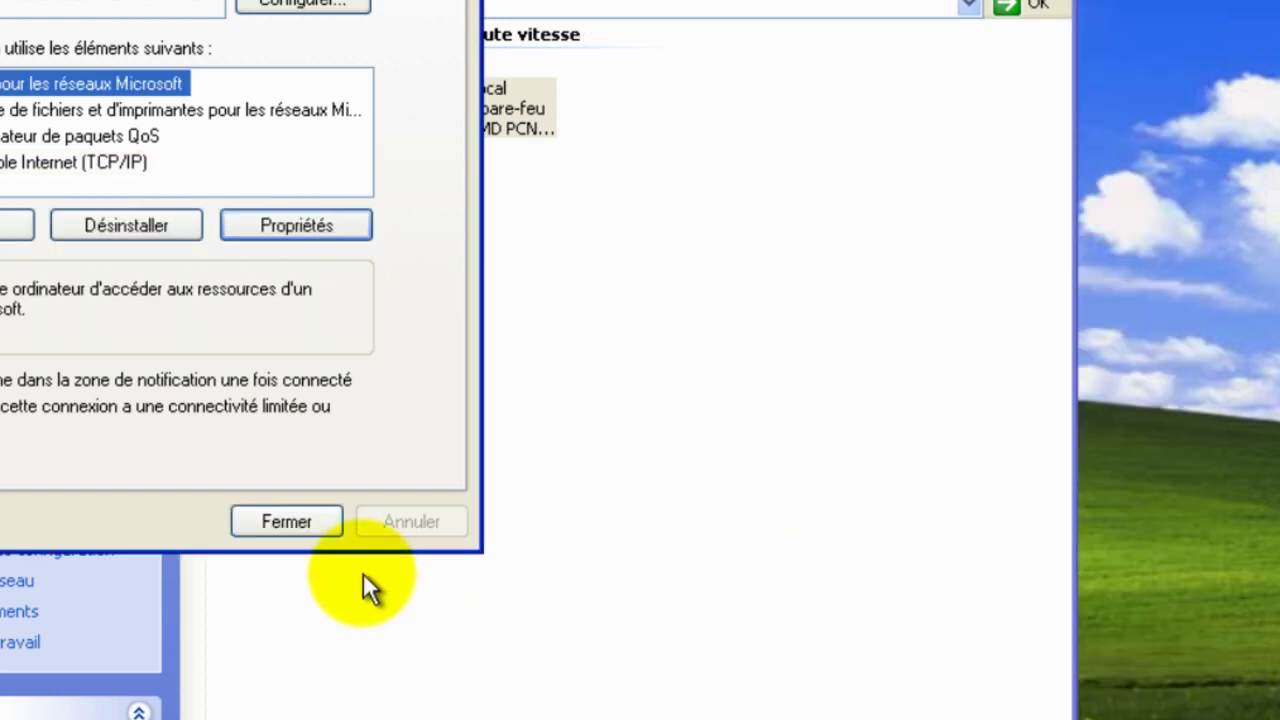
# Step: Close the network windows and open Computer Name Changes from Poste de travail's system properties
pyautogui.click(311, 527)
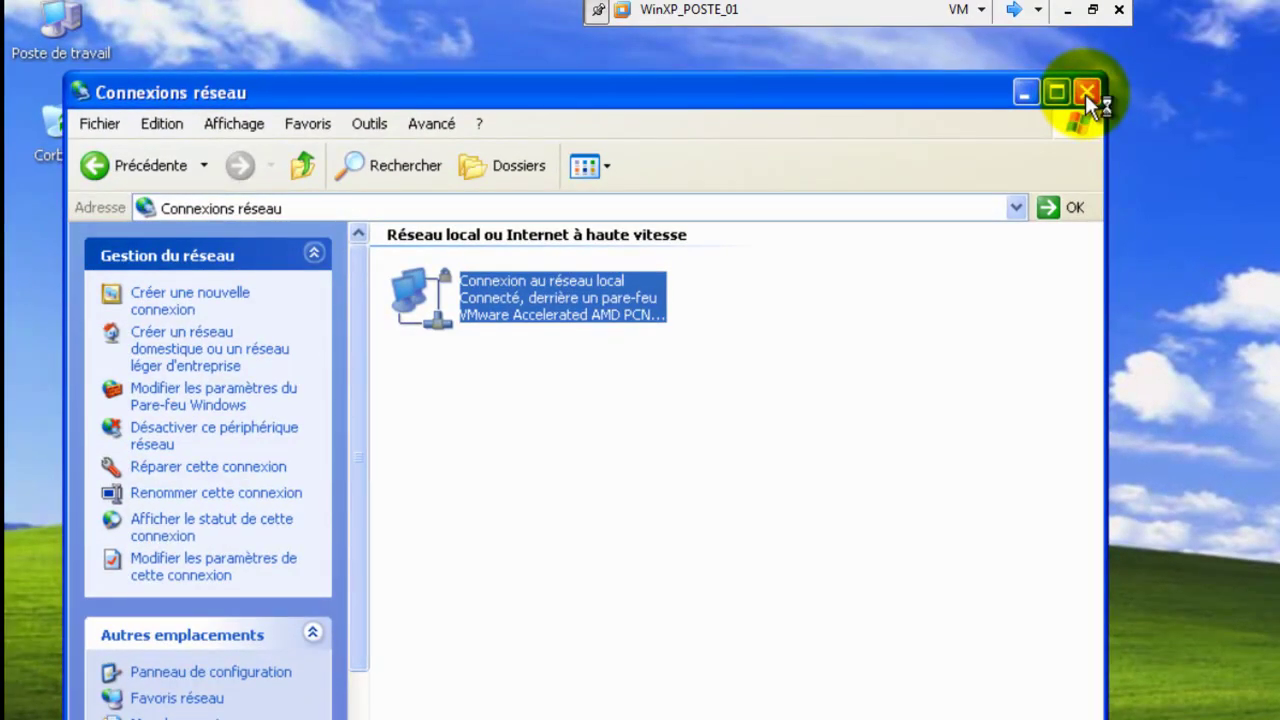
pyautogui.click(1087, 95)
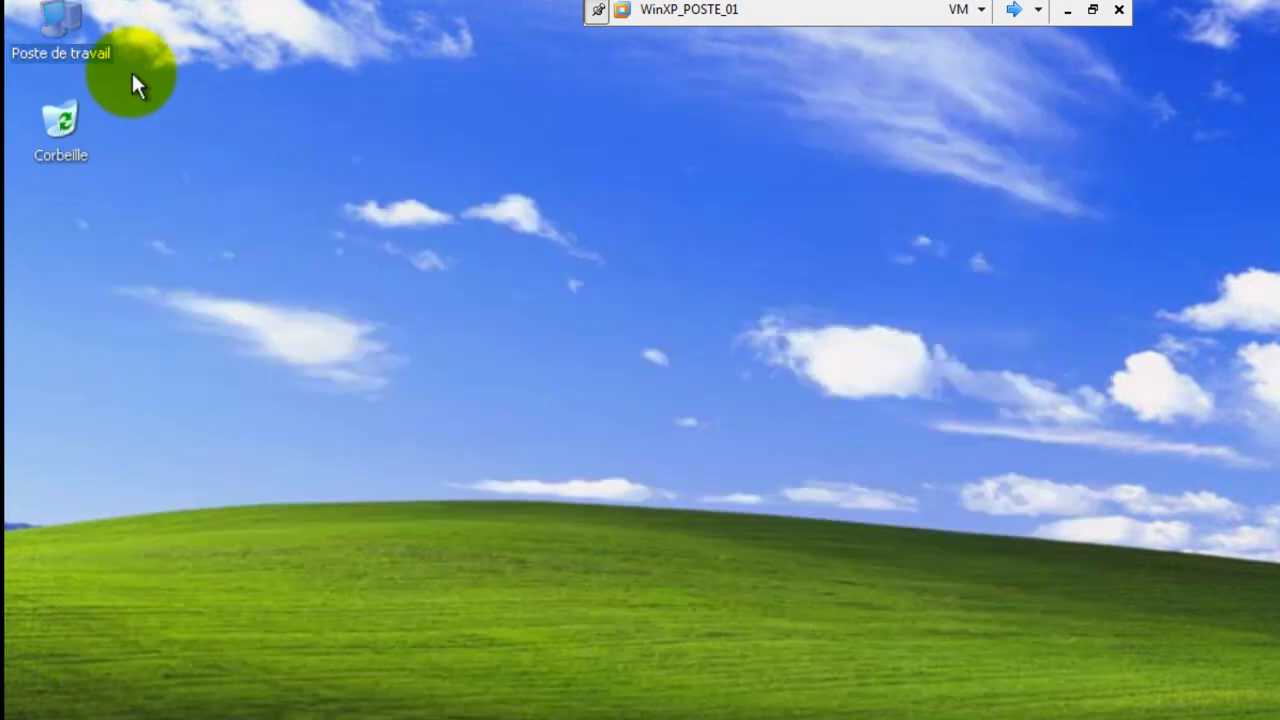
pyautogui.rightClick(70, 36)
pyautogui.click(157, 277)
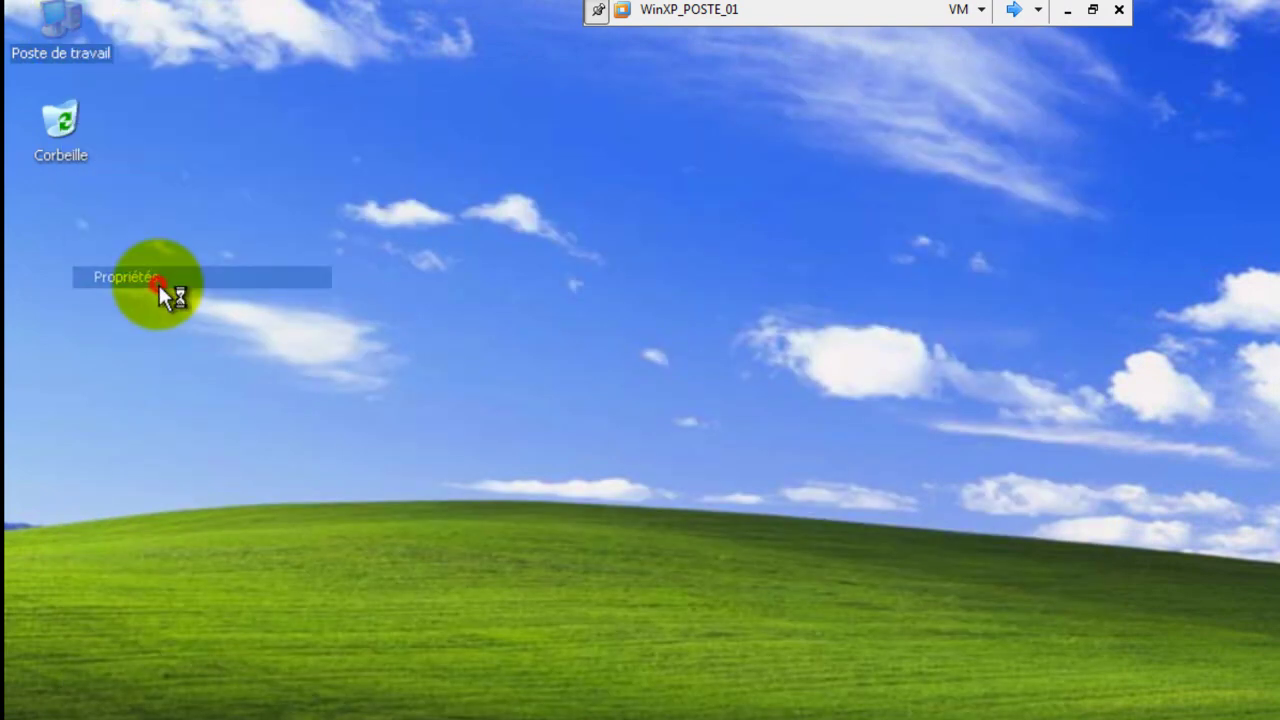
pyautogui.click(348, 197)
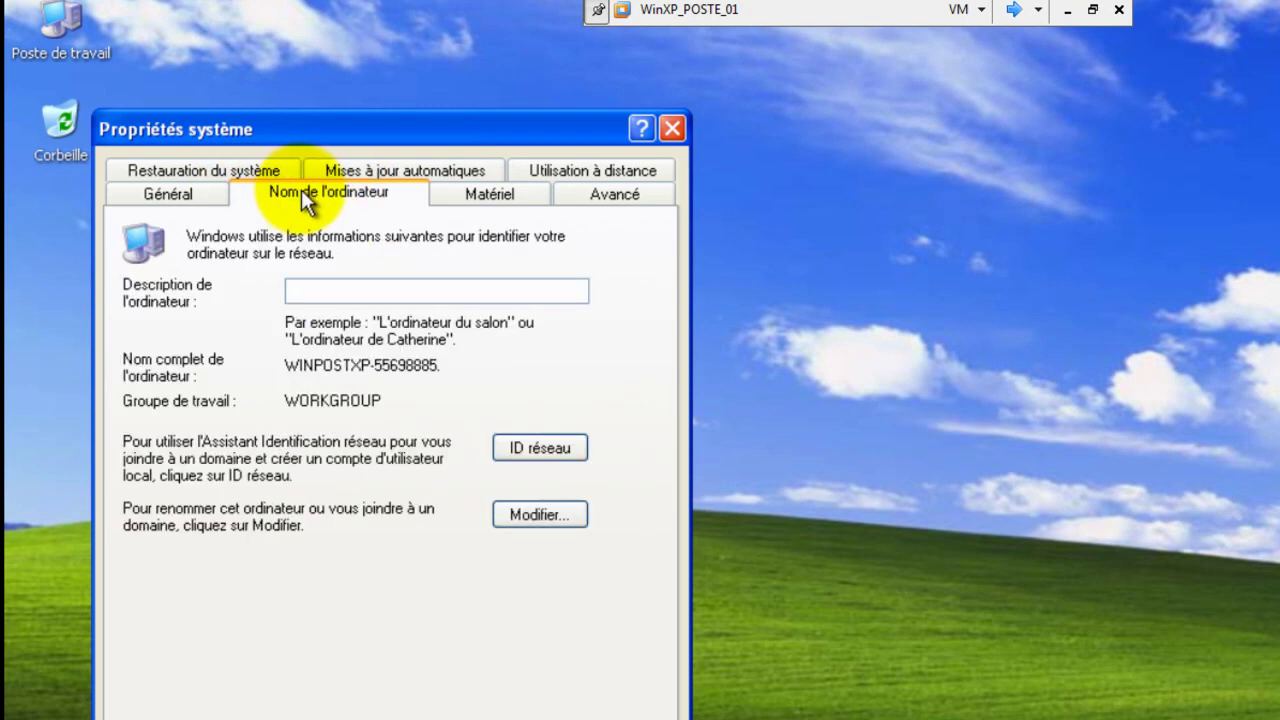
pyautogui.click(523, 514)
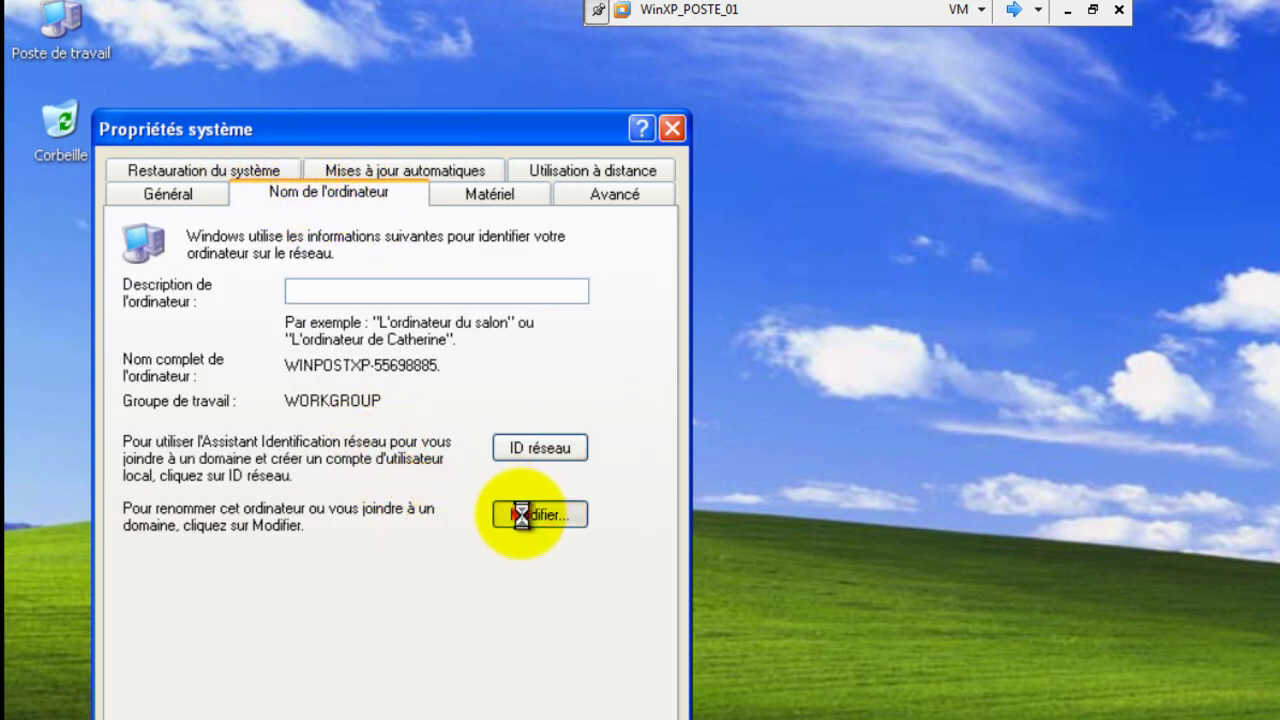
pyautogui.moveTo(288, 308); pyautogui.dragTo(100, 320)
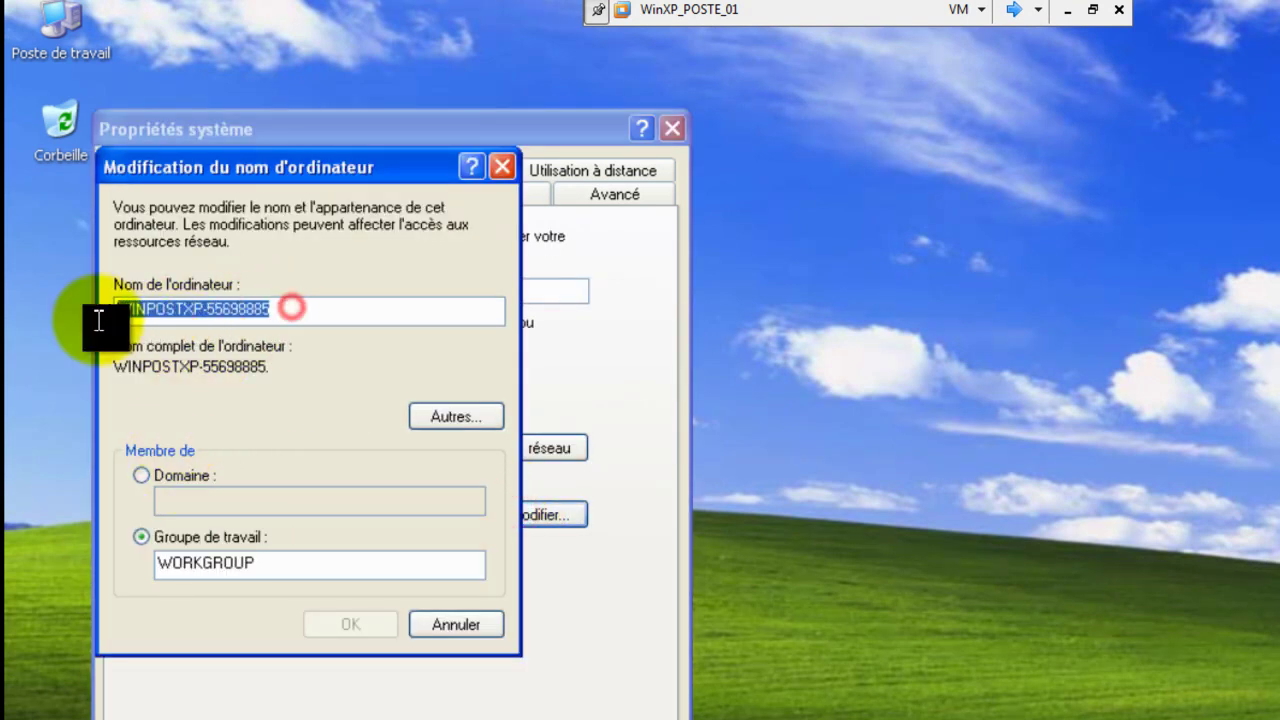
# Step: Rename the computer POSTE01, make it a member of domain tricoh.lan, and confirm
pyautogui.write('po')
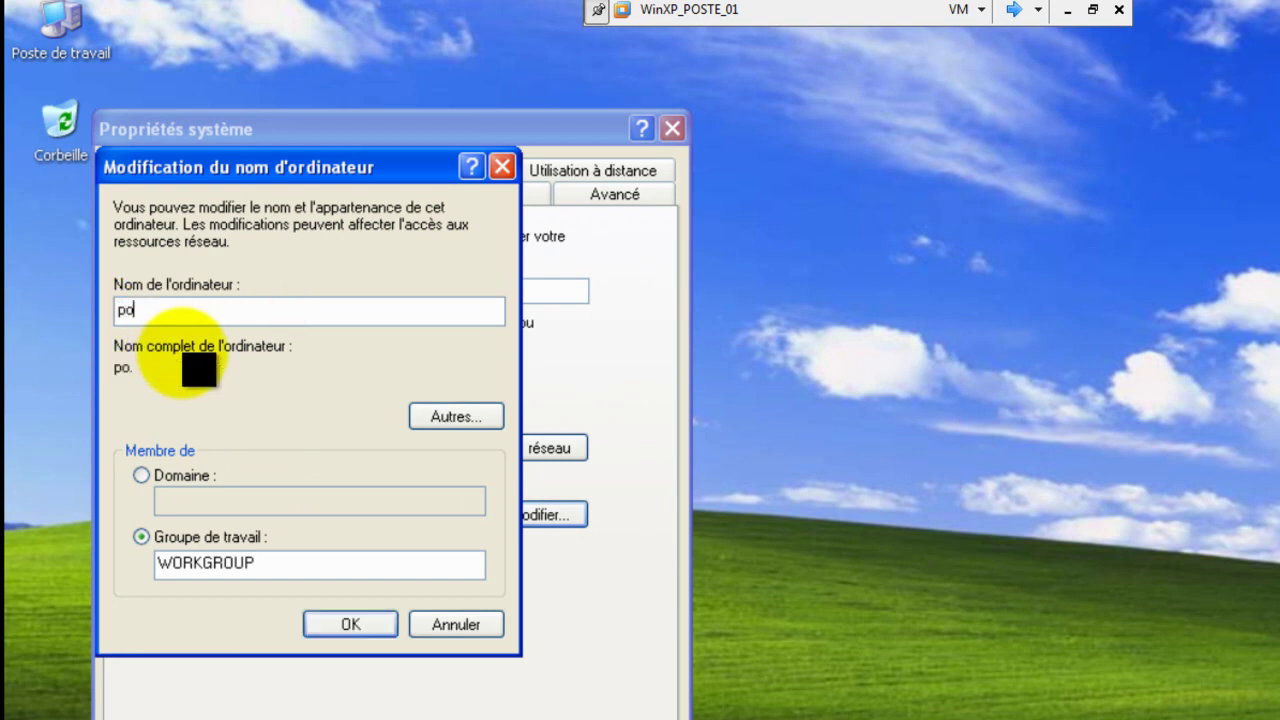
pyautogui.press('BackSpace')
pyautogui.press('BackSpace')
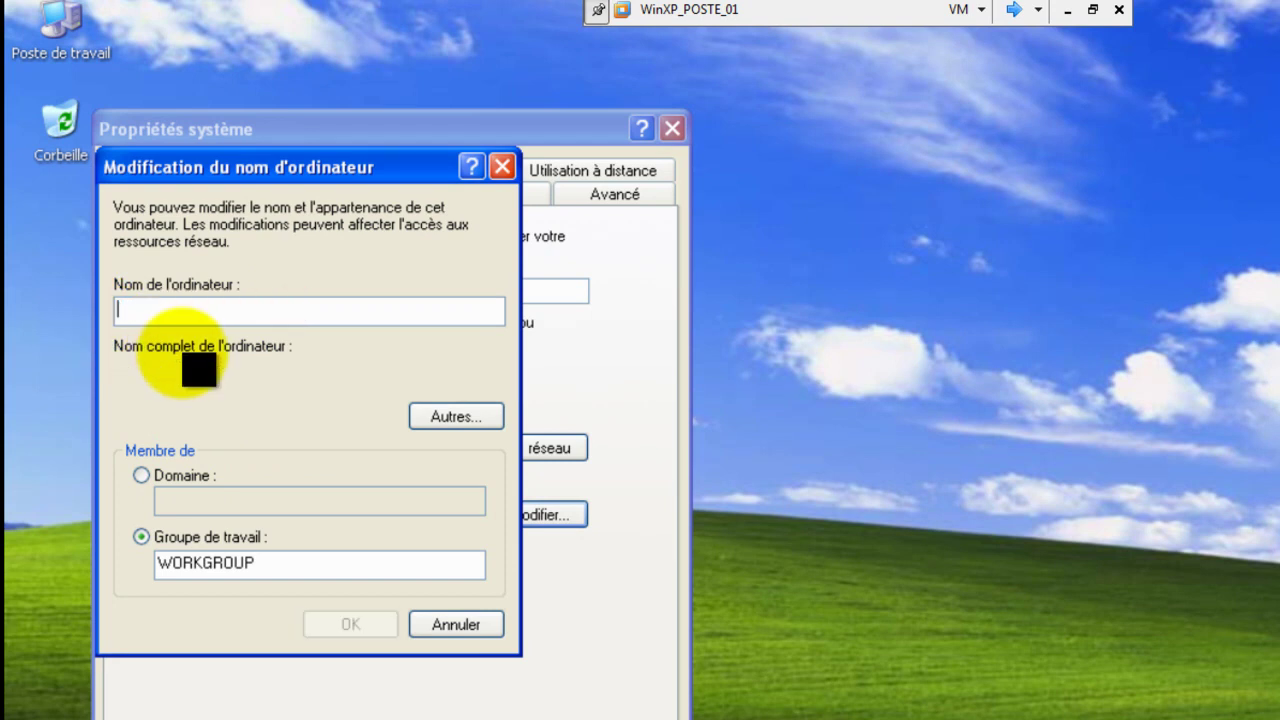
pyautogui.write('POSTE')
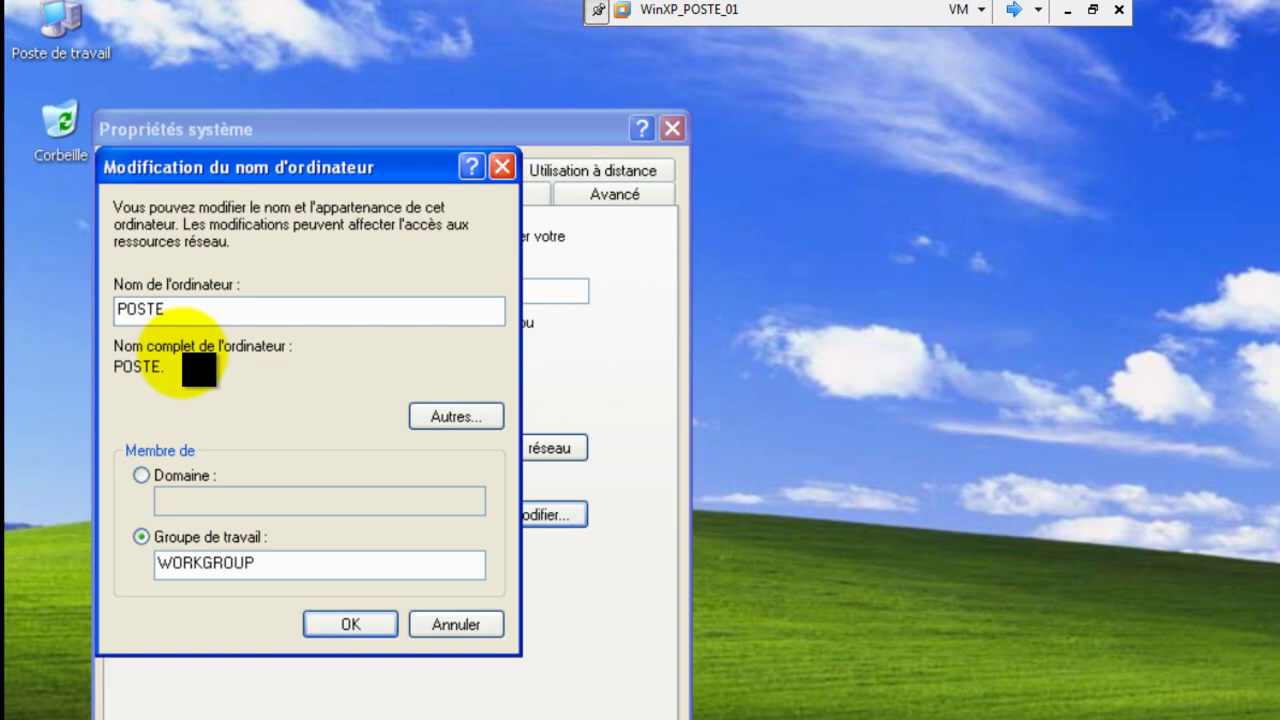
pyautogui.write('01')
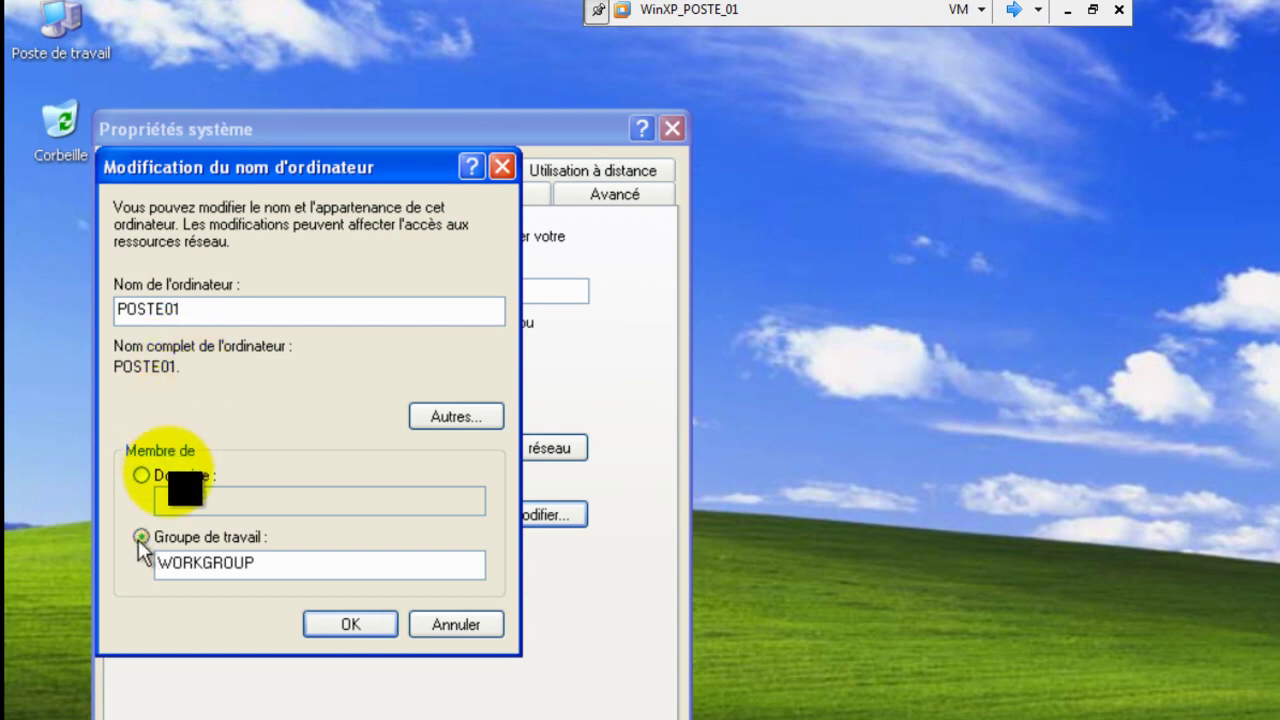
pyautogui.click(150, 478)
pyautogui.click(185, 502)
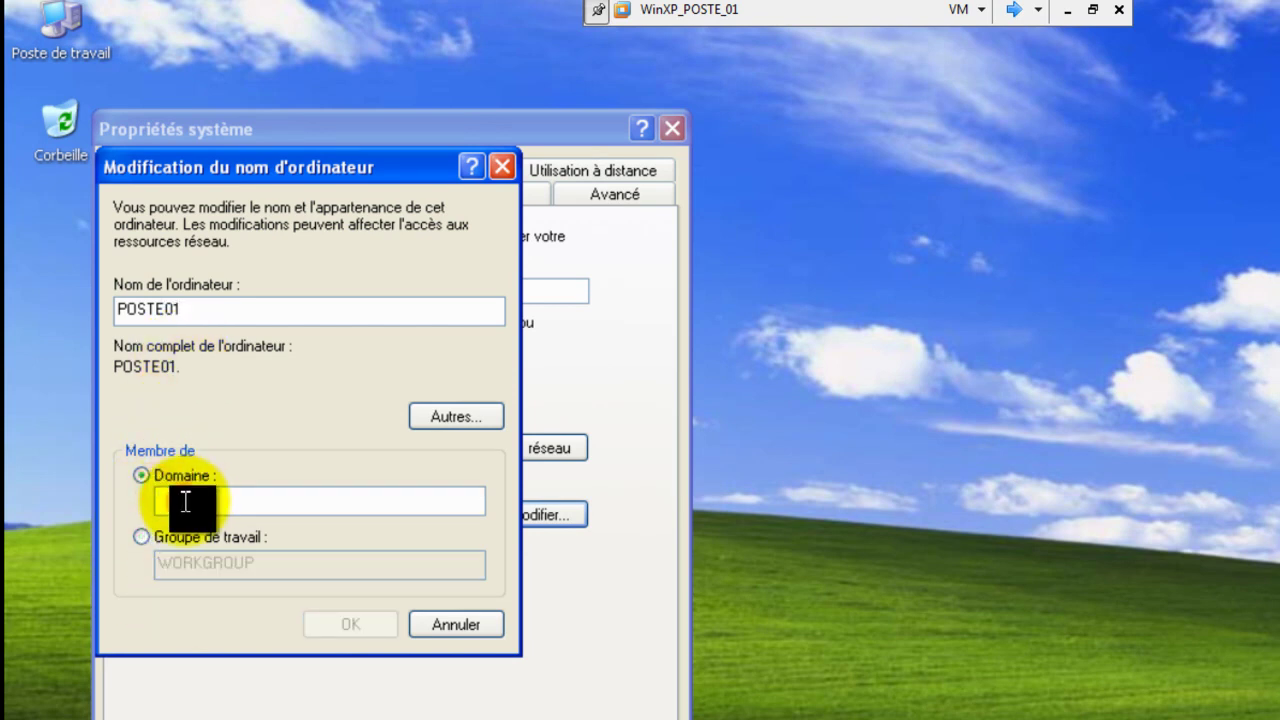
pyautogui.write('TR')
pyautogui.press('BackSpace')
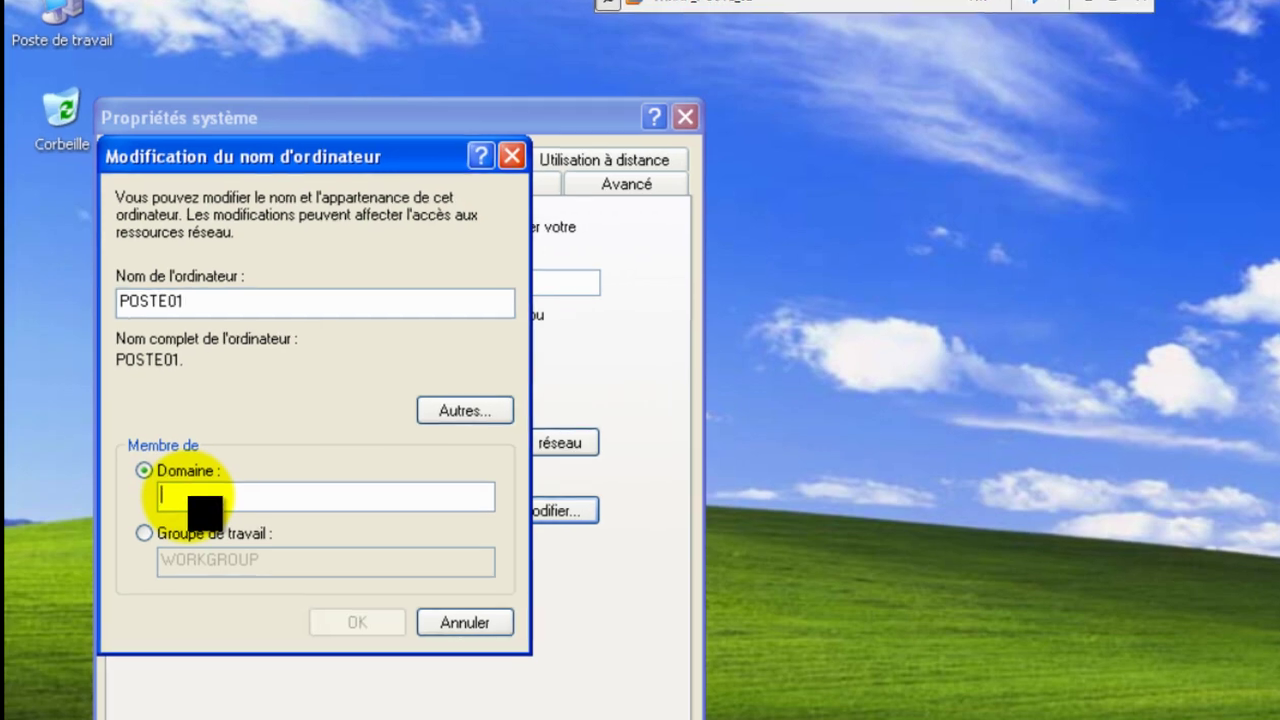
pyautogui.write('tri')
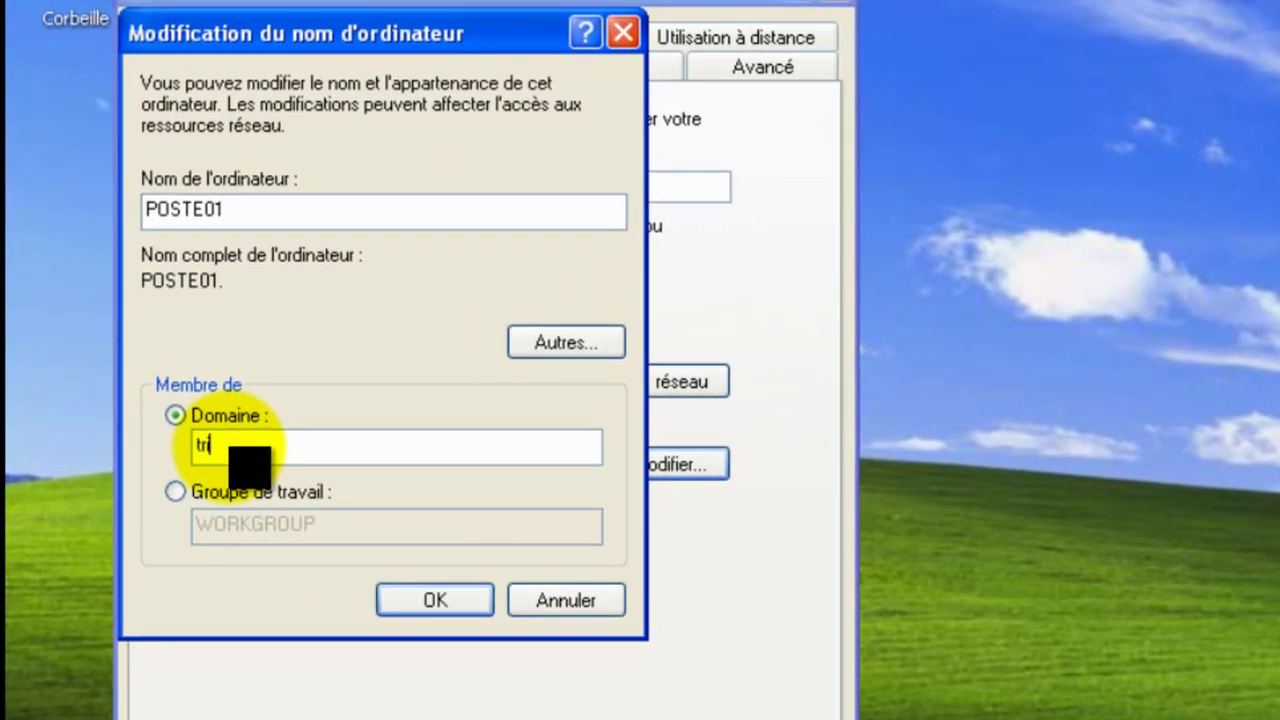
pyautogui.write('coh.lan')
pyautogui.click(430, 600)
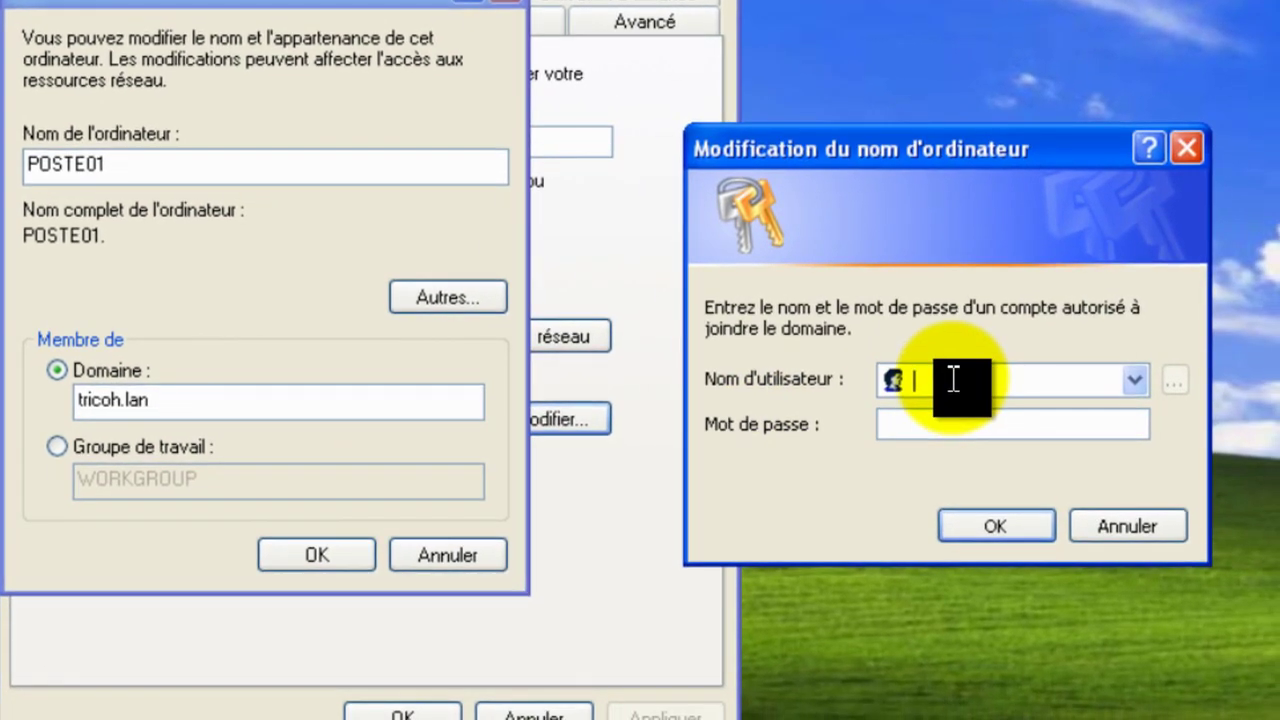
# Step: Authorize the join with the Administrateur account and its password, then dismiss the welcome message
pyautogui.click(1074, 423)
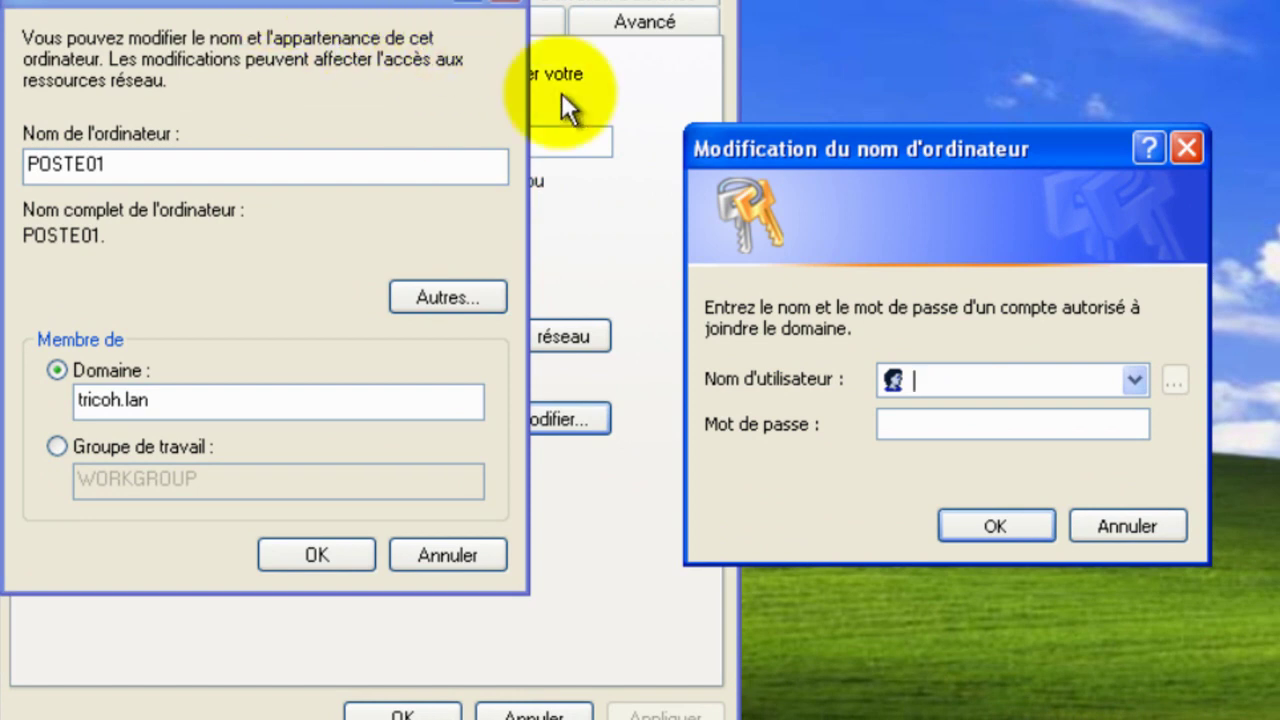
pyautogui.click(933, 378)
pyautogui.write('Ad')
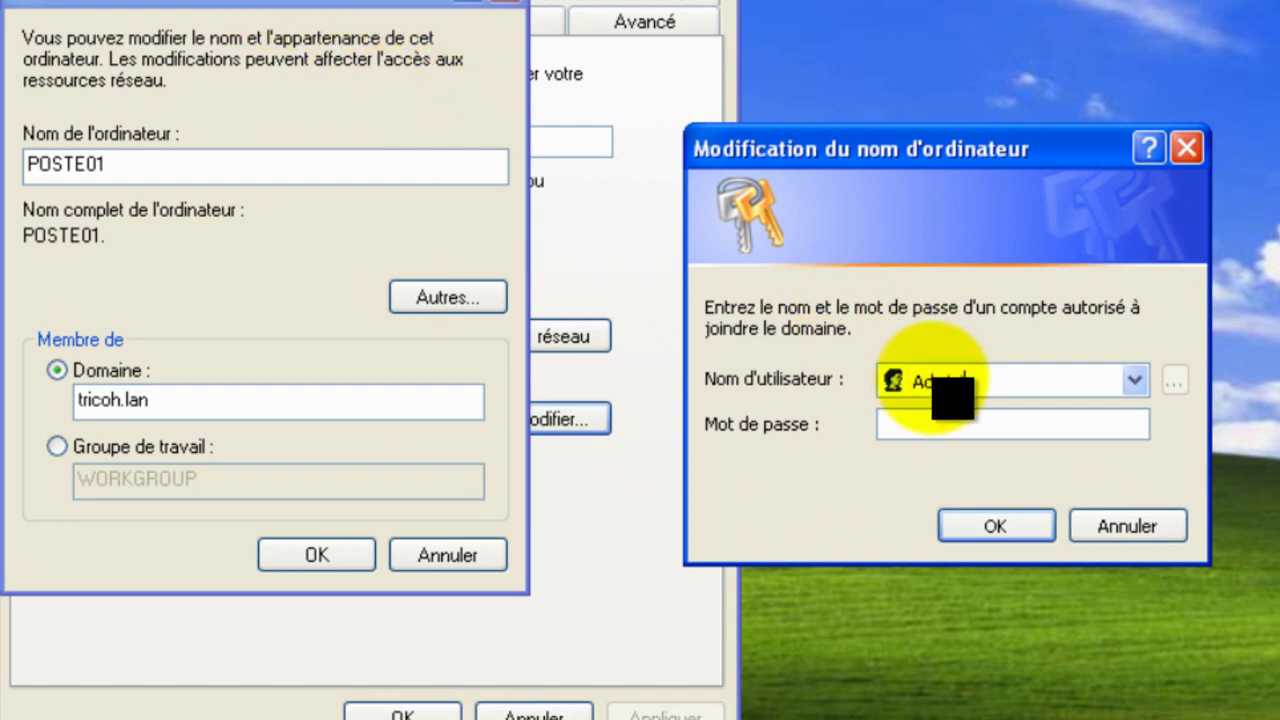
pyautogui.write('ministrateur')
pyautogui.press('Tab')
pyautogui.write('****')
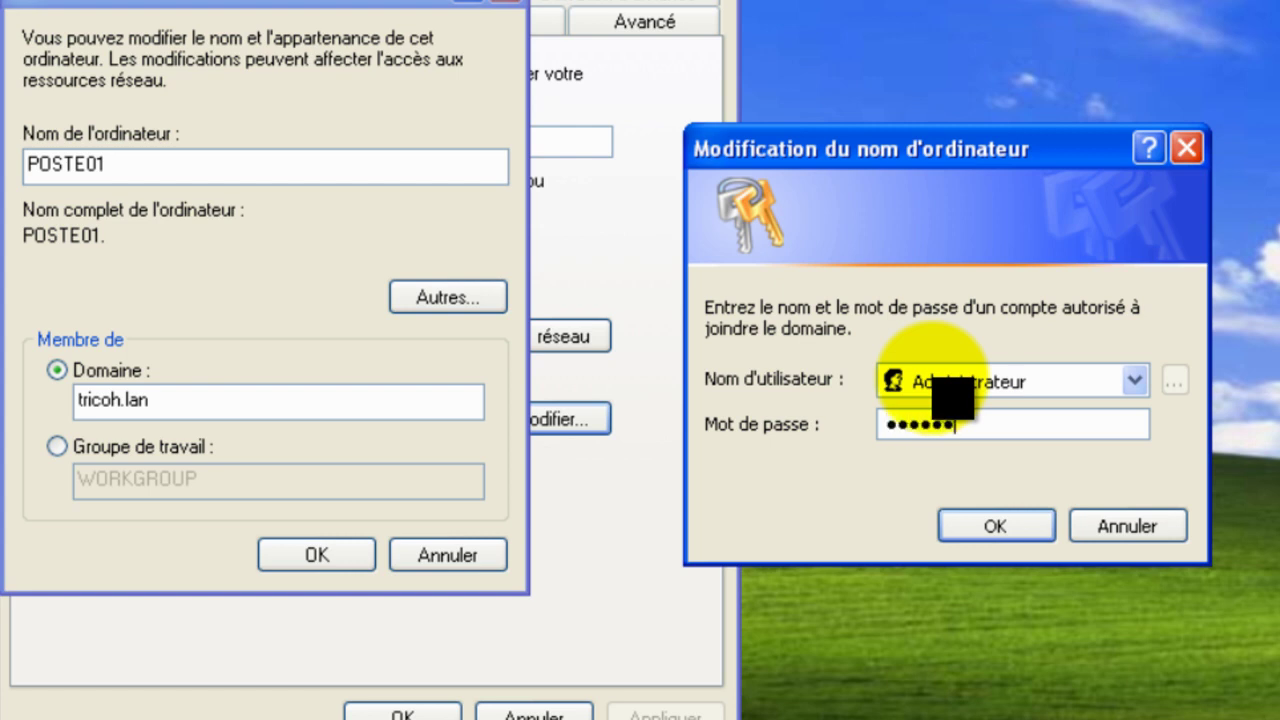
pyautogui.write('********')
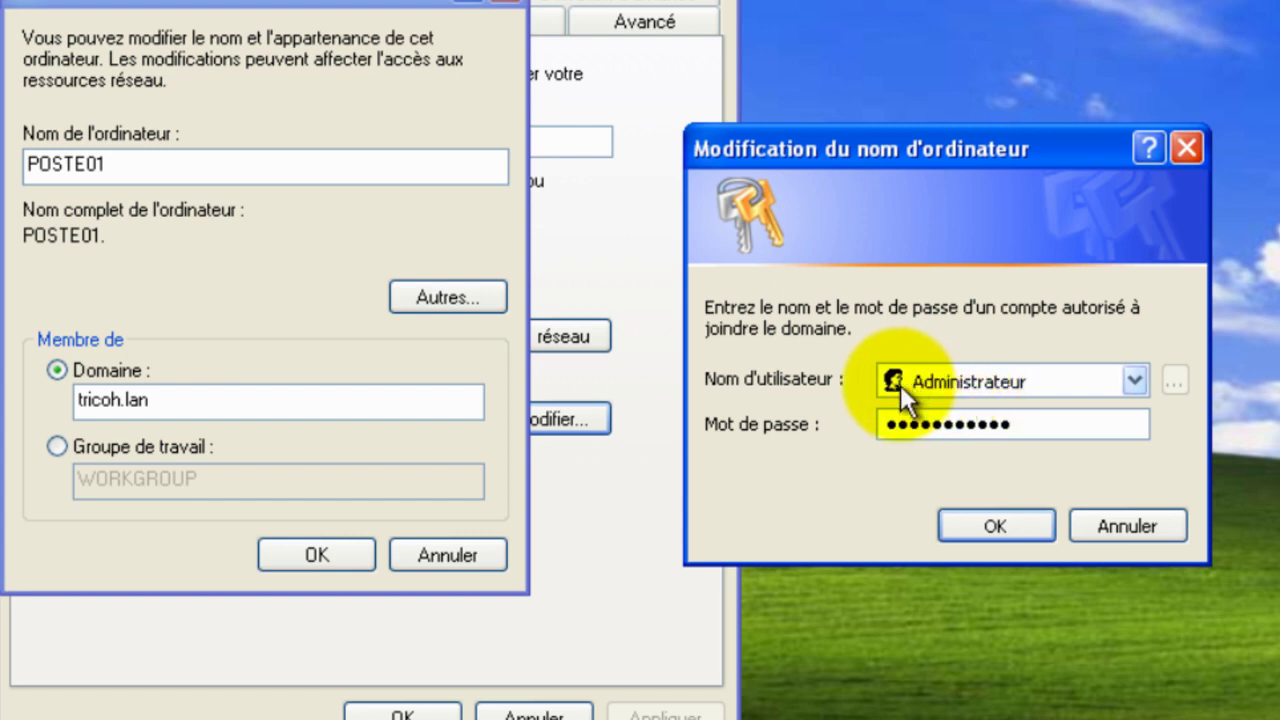
pyautogui.click(973, 525)
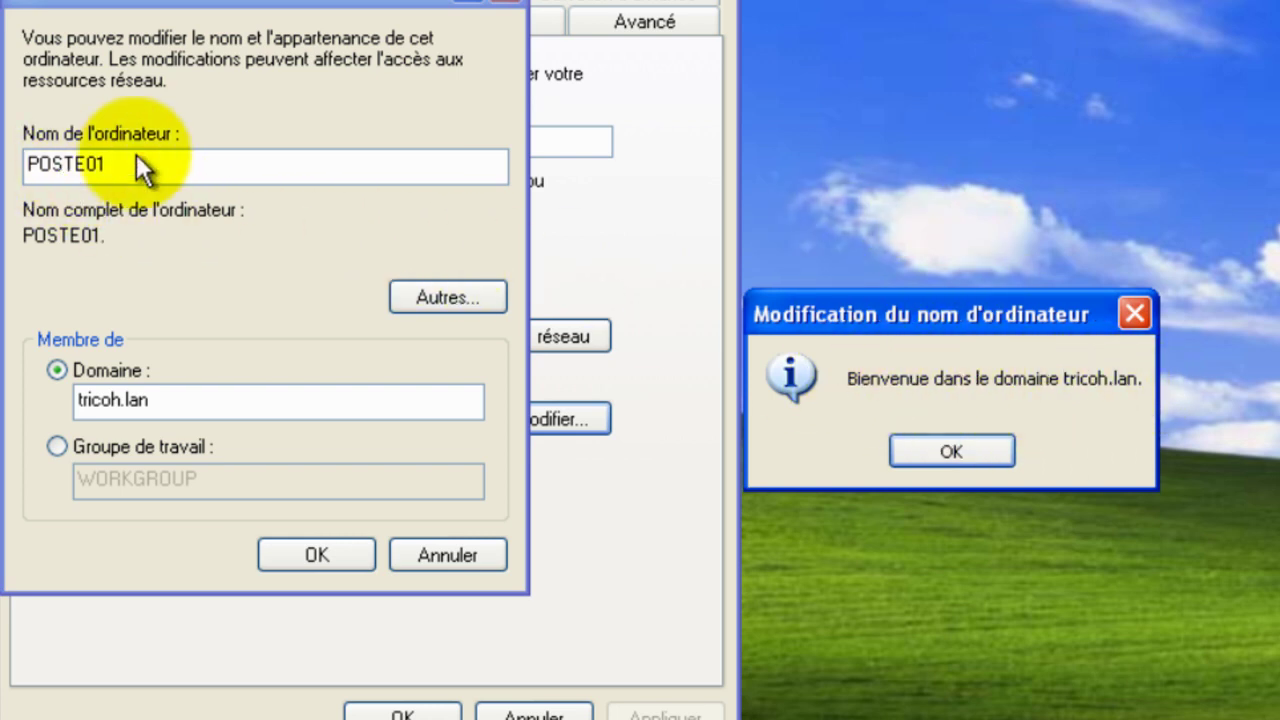
pyautogui.click(932, 443)
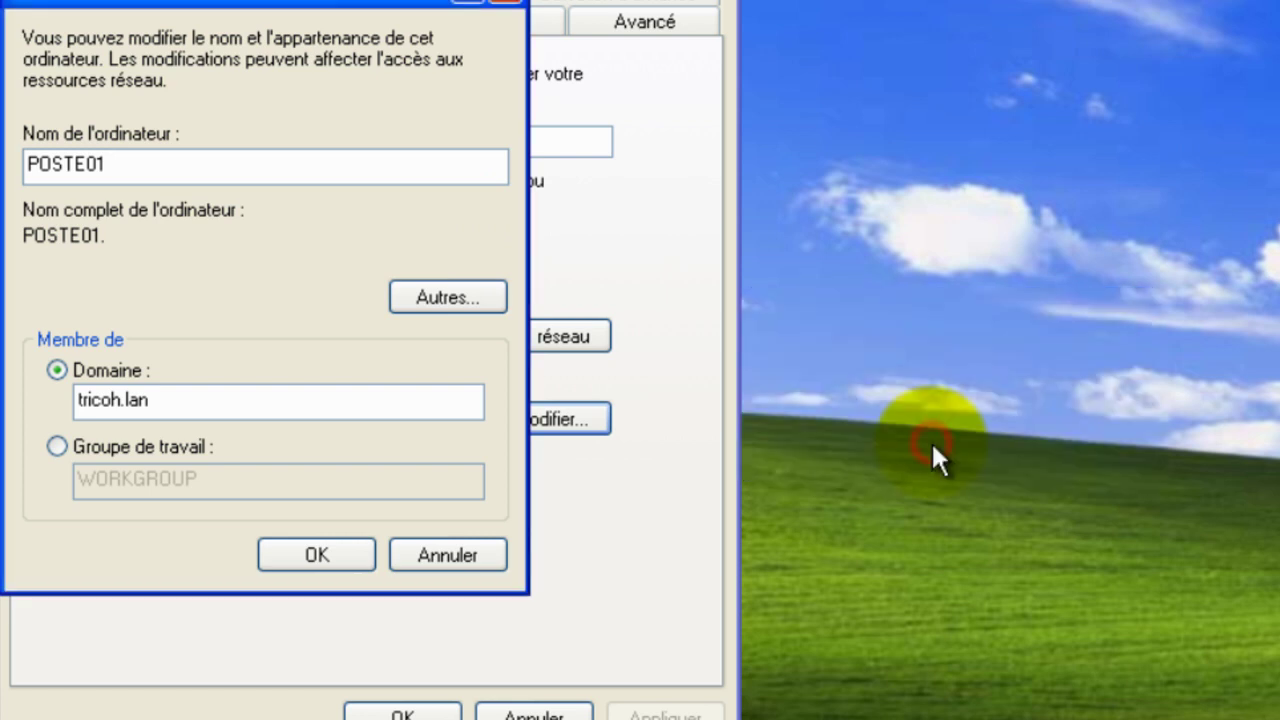
# Step: Confirm the name and domain changes, close Propriétés système, and restart the computer now
pyautogui.click(320, 555)
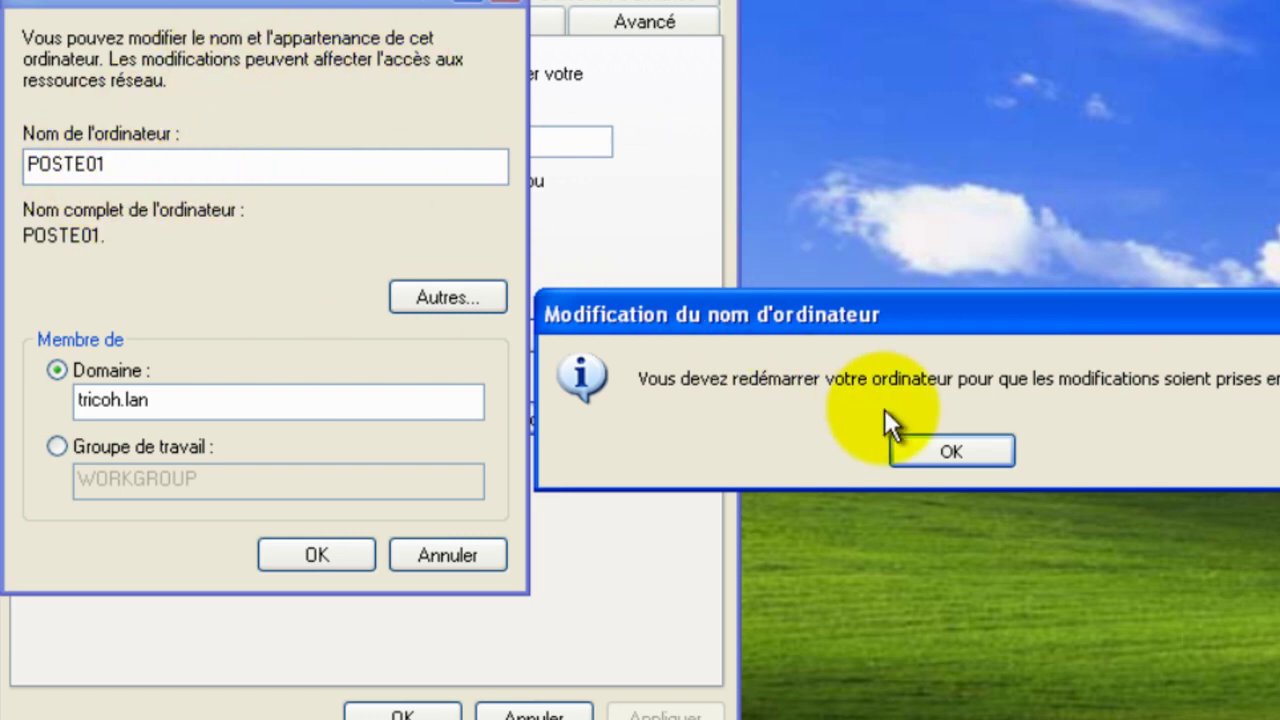
pyautogui.click(918, 446)
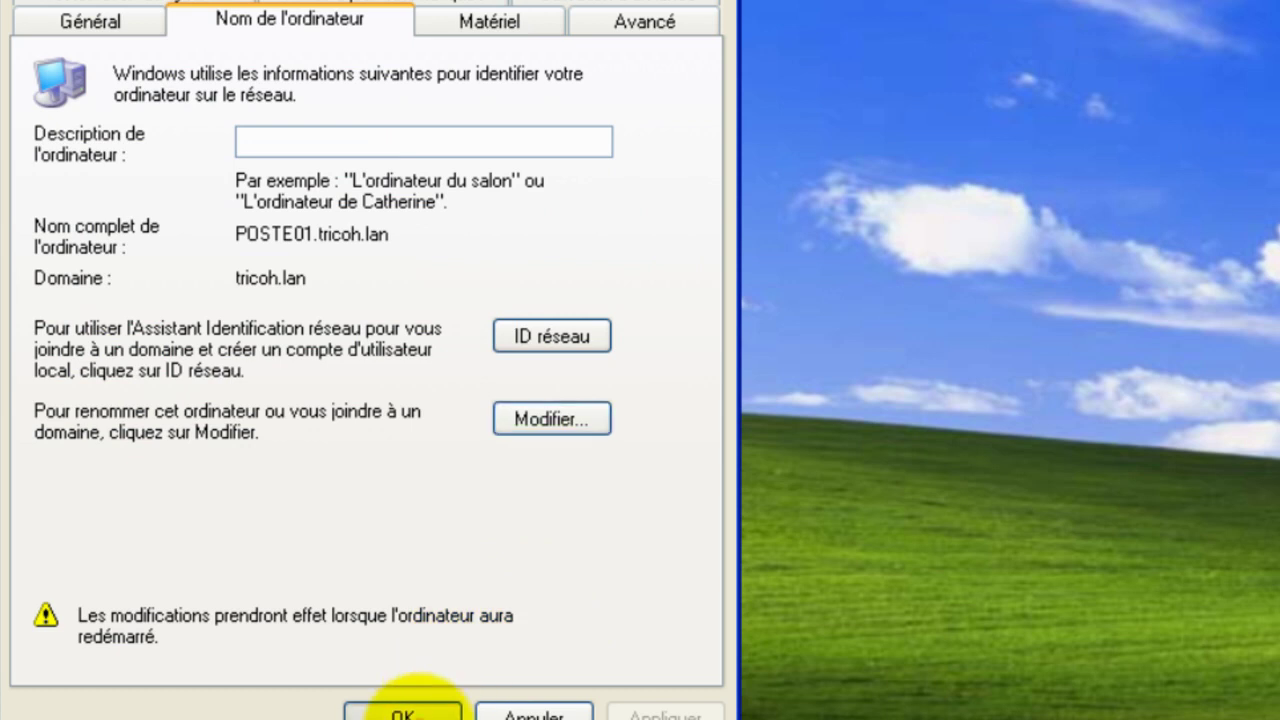
pyautogui.click(403, 712)
pyautogui.click(883, 455)
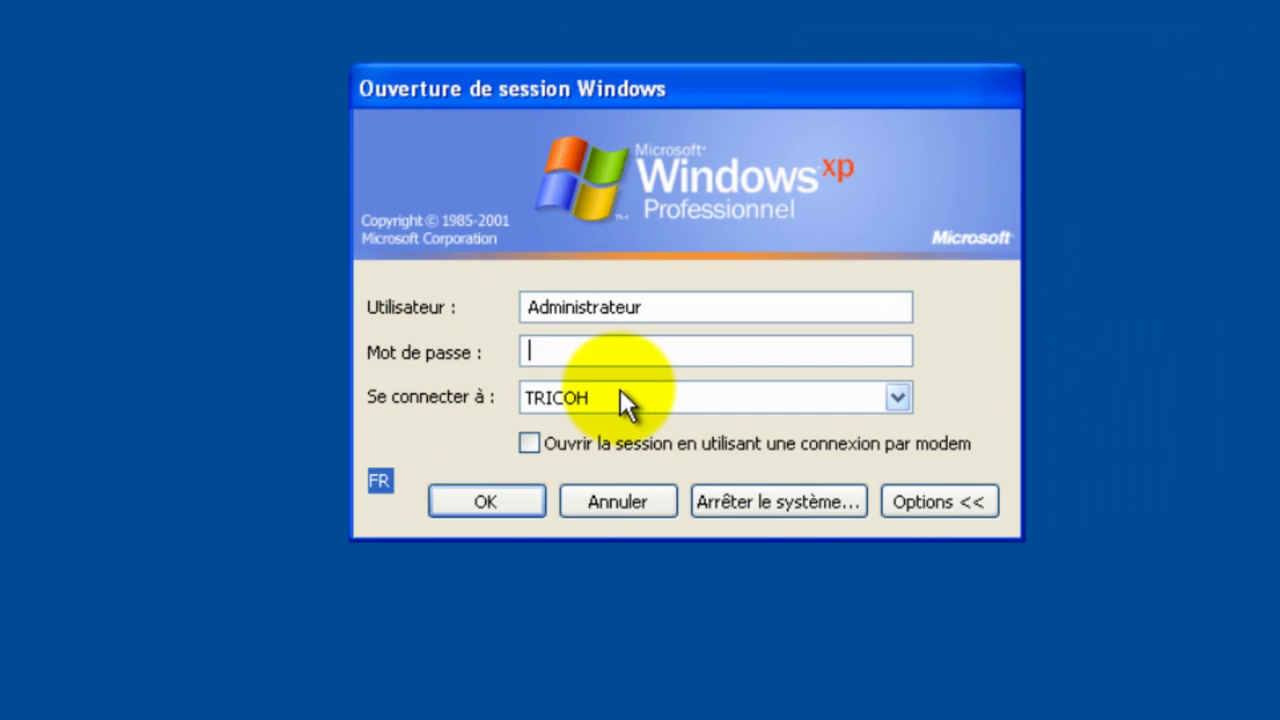
# Step: Log on as domain user Pharmacie with its password, choosing TRICOH under Se connecter à
pyautogui.moveTo(666, 303); pyautogui.dragTo(480, 334)
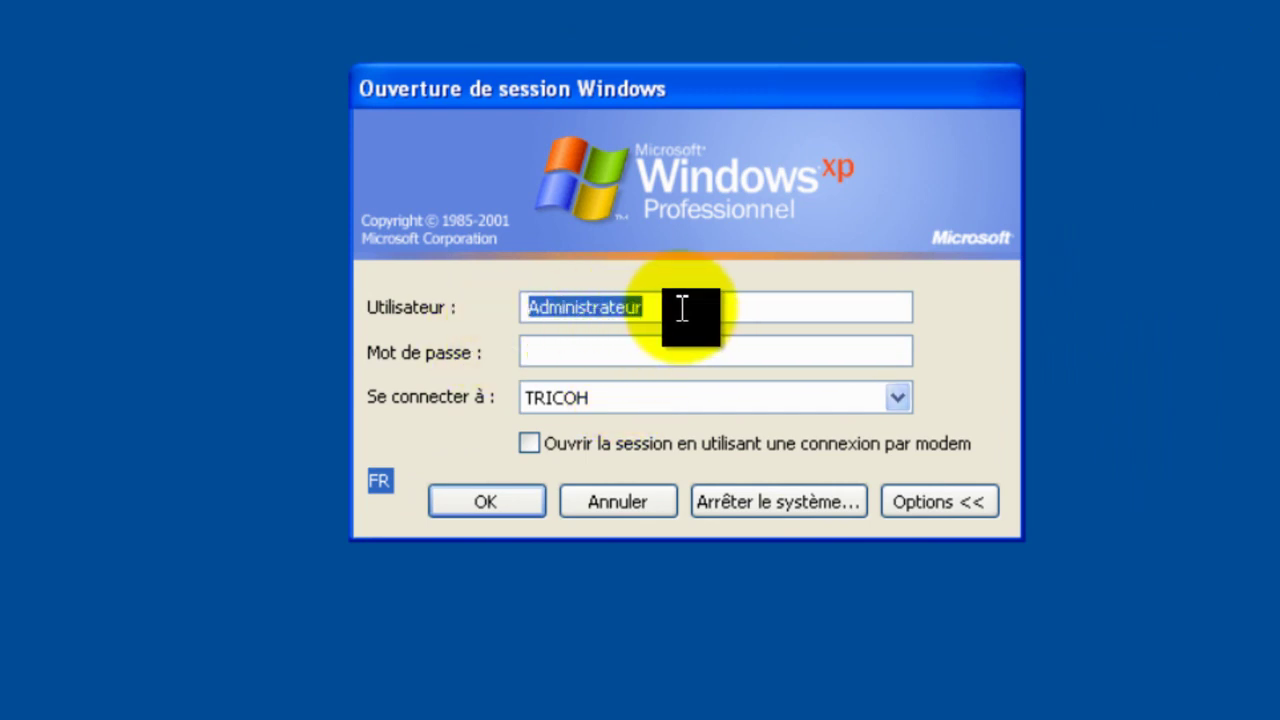
pyautogui.write('P')
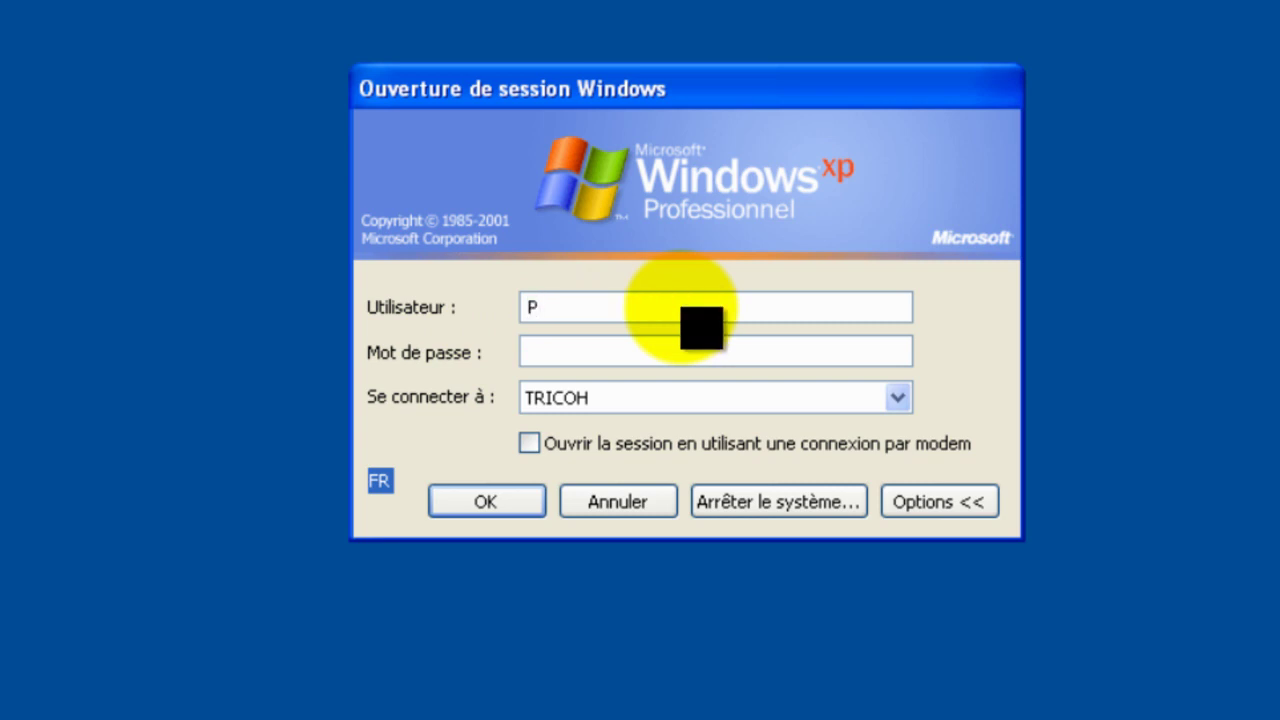
pyautogui.write('harmacie******')
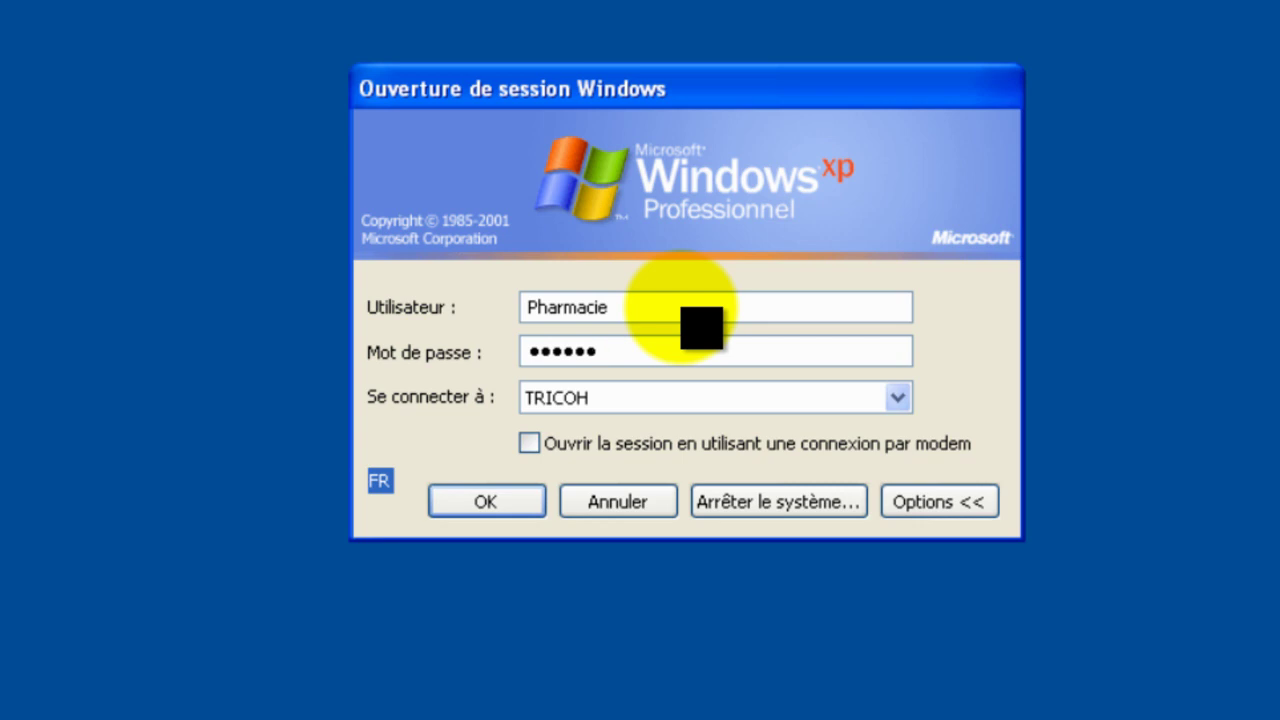
pyautogui.press('BackSpace')
pyautogui.press('BackSpace')
pyautogui.press('BackSpace')
pyautogui.press('BackSpace')
pyautogui.press('BackSpace')
pyautogui.click(600, 400)
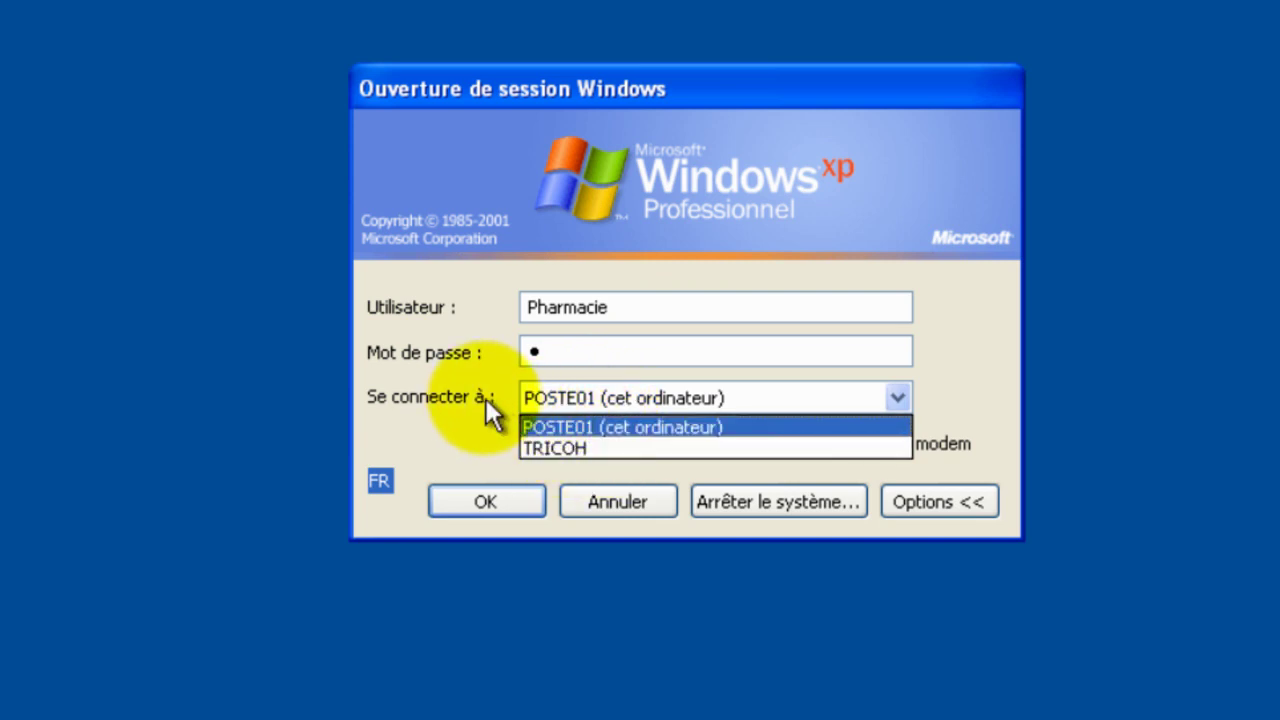
pyautogui.click(585, 449)
pyautogui.click(587, 352)
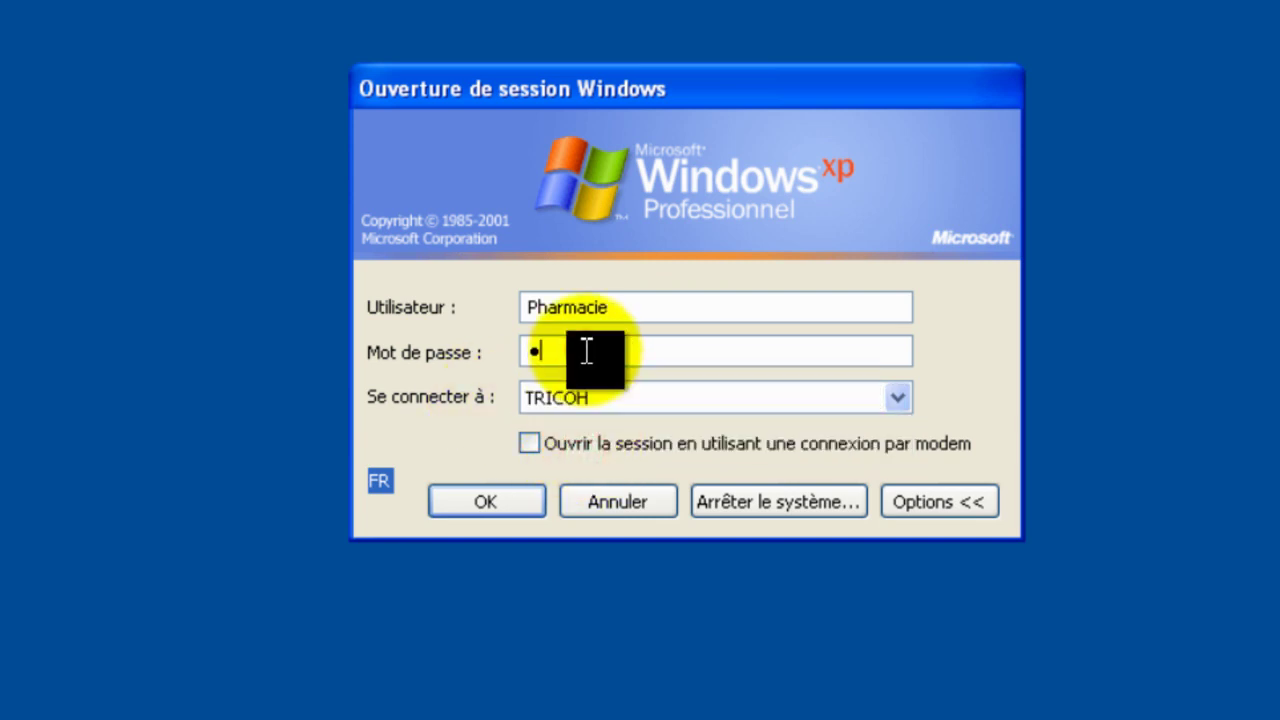
pyautogui.write('*')
pyautogui.press('BackSpace')
pyautogui.write('******')
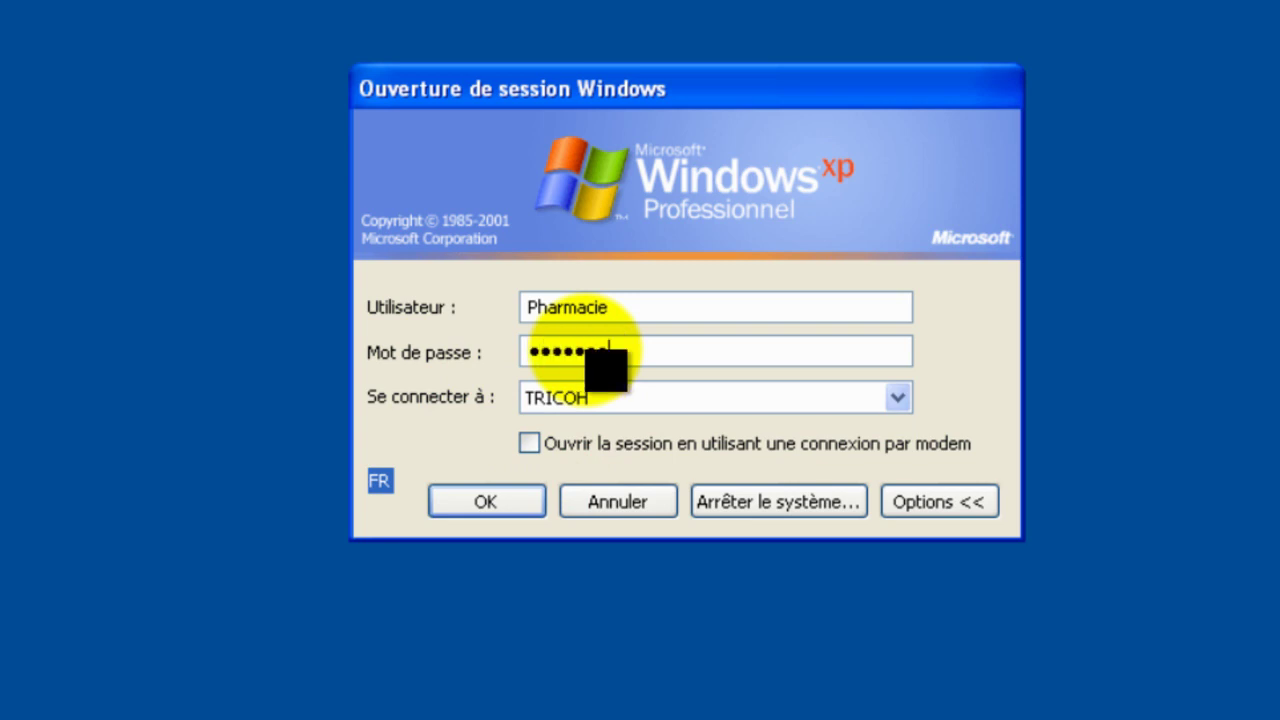
pyautogui.write('**')
pyautogui.press('Return')
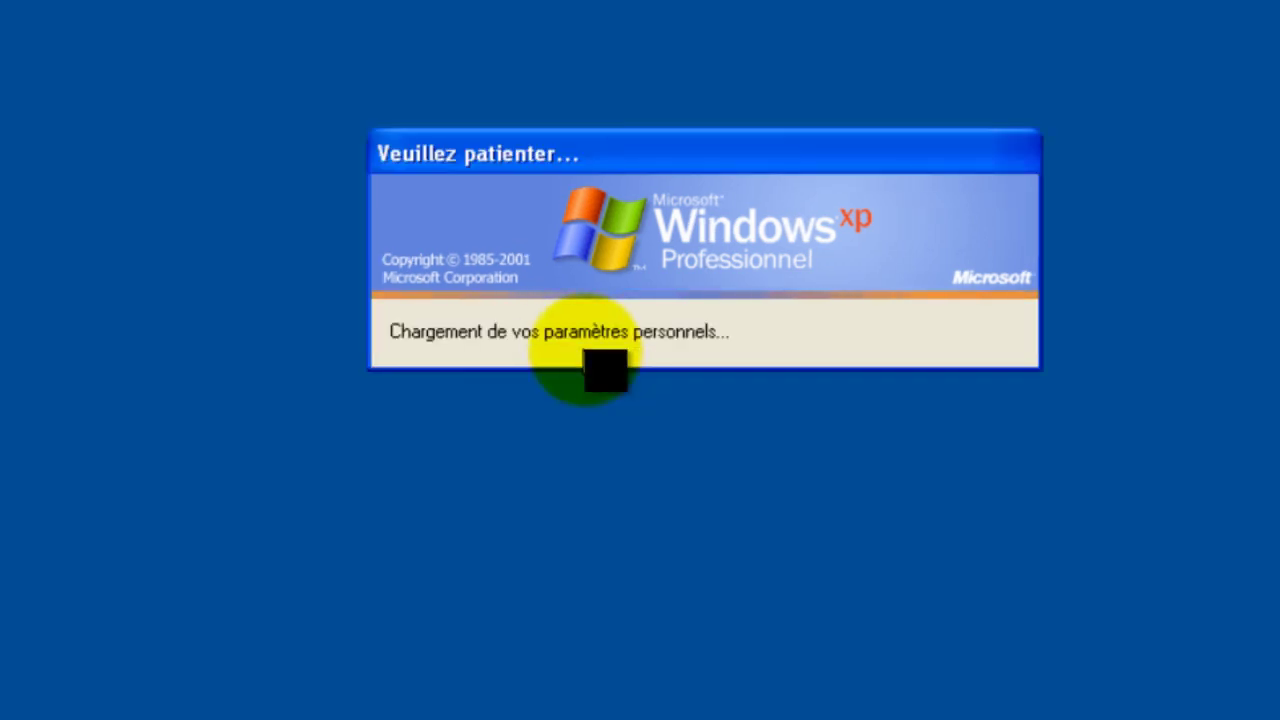